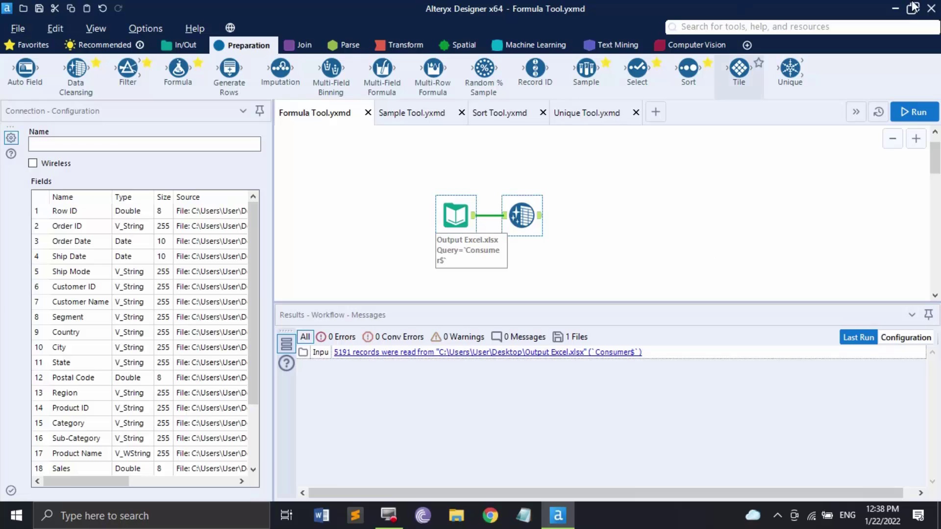
Add a Formula tool connected after the Data Cleansing tool and create a new output column named Profit/Loss
{"action": "left_click", "coordinate": [613, 214]}
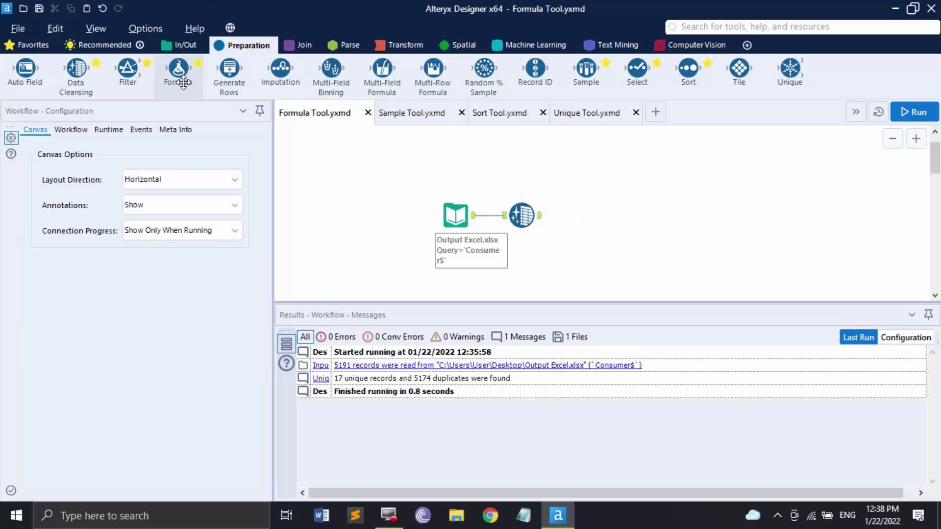
{"action": "left_click_drag", "start_coordinate": [184, 83], "coordinate": [621, 215]}
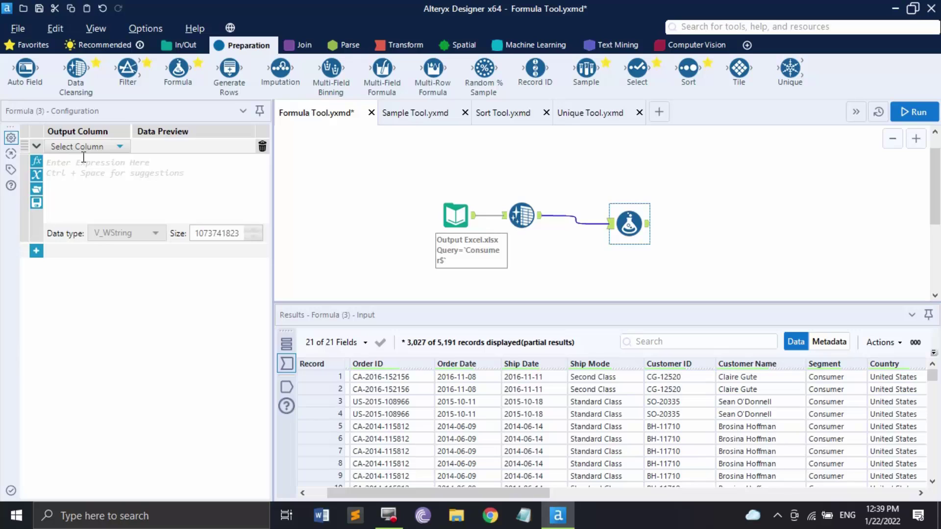
{"action": "left_click", "coordinate": [98, 146]}
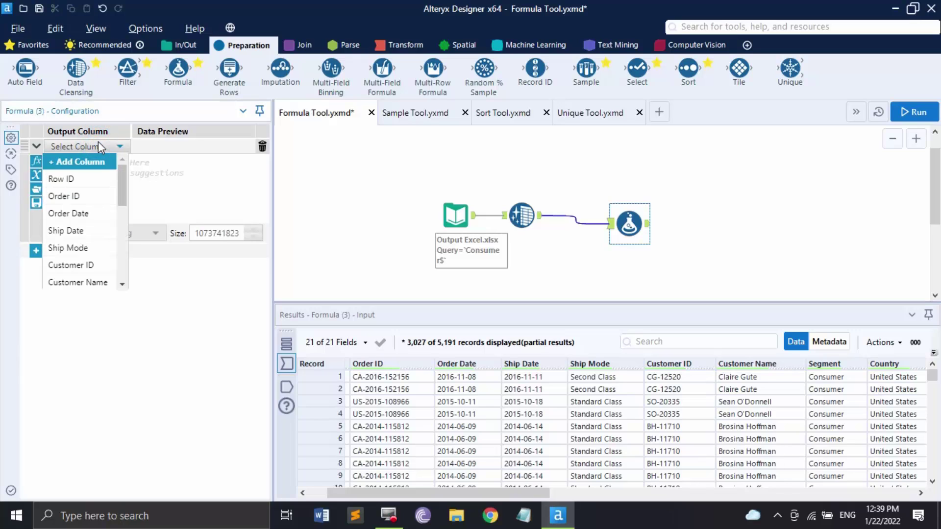
{"action": "left_click", "coordinate": [78, 162]}
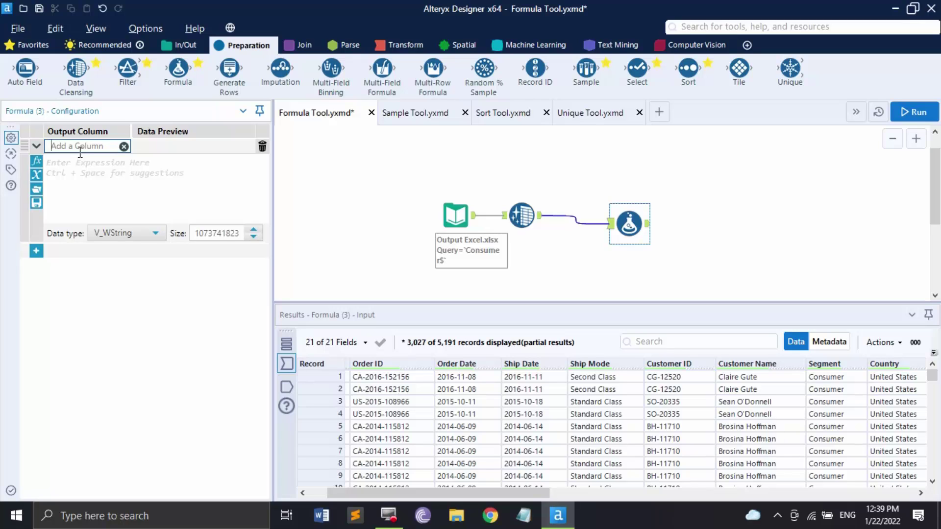
{"action": "type", "text": "Profit/Loss"}
Insert the conditional function IF c THEN t ELSE f ENDIF into the Profit/Loss expression
{"action": "left_click", "coordinate": [118, 169]}
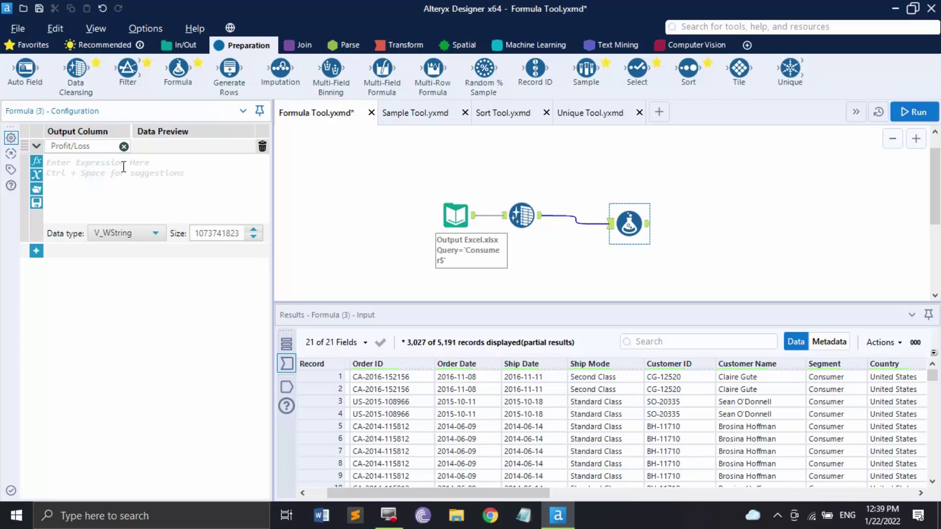
{"action": "left_click", "coordinate": [37, 161]}
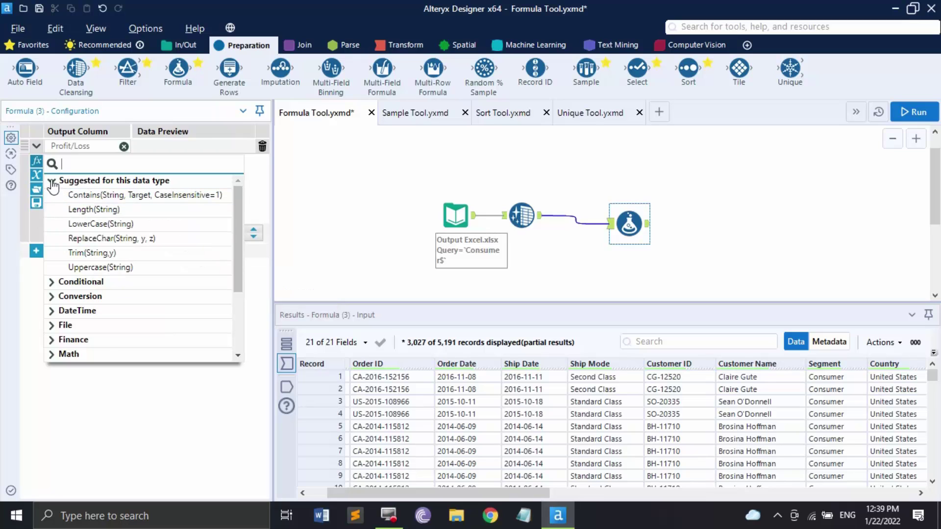
{"action": "left_click", "coordinate": [53, 184]}
{"action": "left_click", "coordinate": [71, 195]}
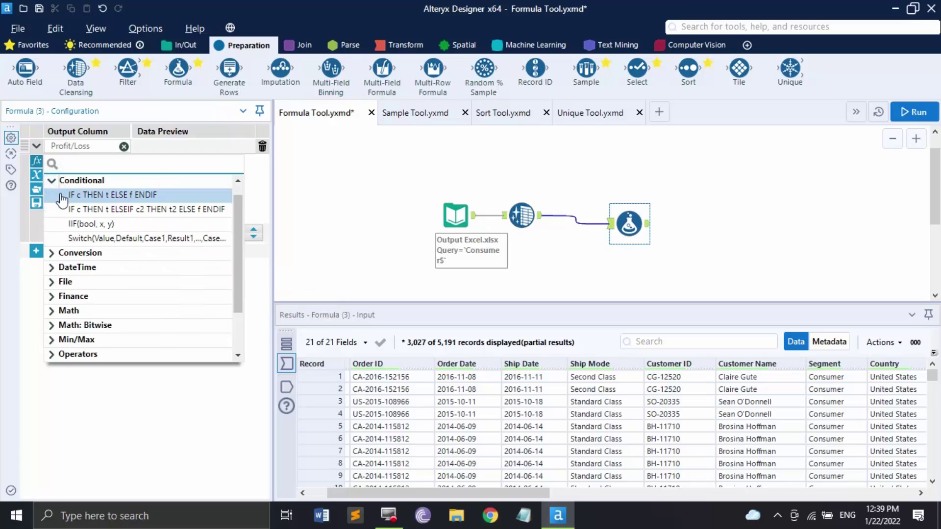
Replace the placeholder c in the expression with the condition [Profit] >=0
{"action": "double_click", "coordinate": [63, 162]}
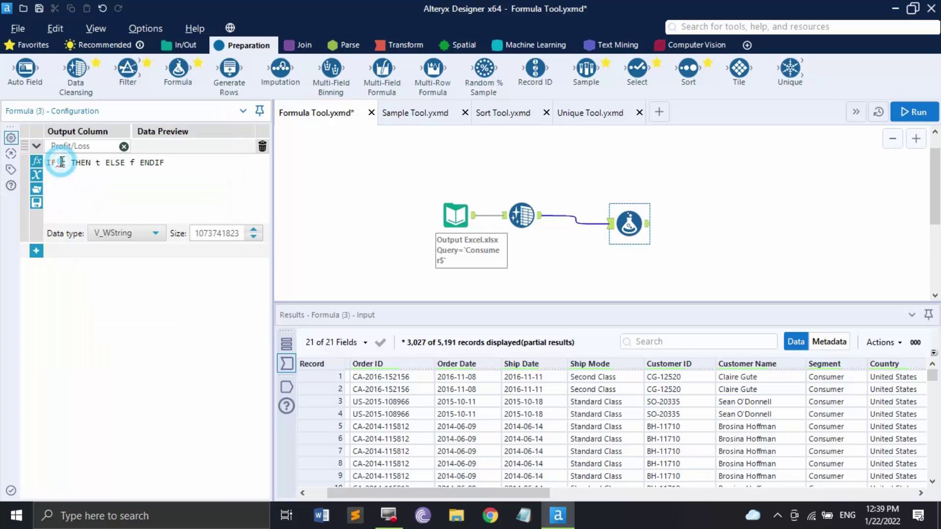
{"action": "type", "text": "["}
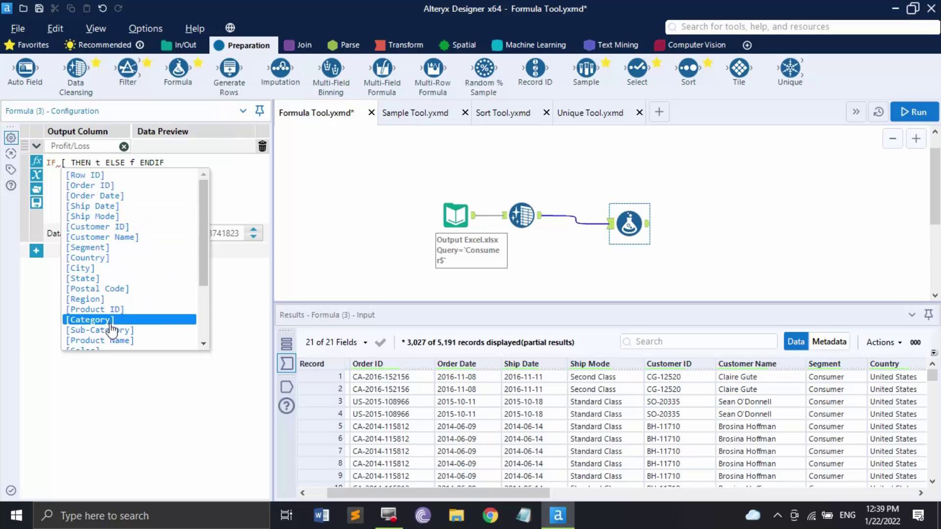
{"action": "scroll", "coordinate": [113, 329], "scroll_direction": "down", "scroll_amount": 3}
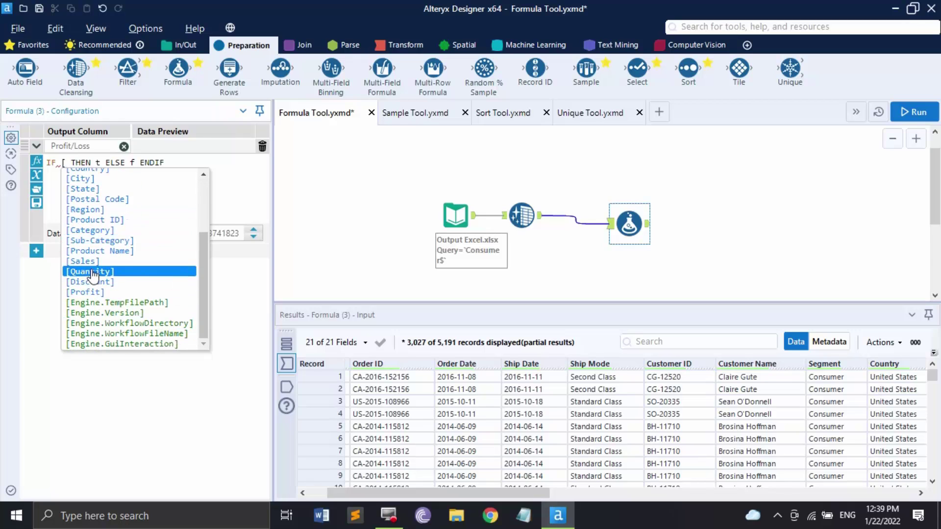
{"action": "double_click", "coordinate": [104, 292]}
{"action": "type", "text": ">="}
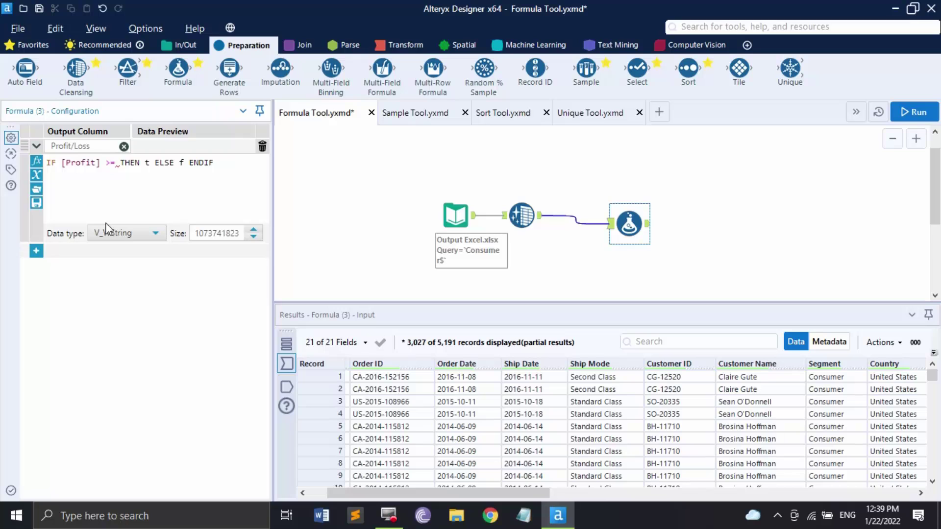
{"action": "type", "text": "0"}
Replace the THEN placeholder with 'Profit' and the ELSE placeholder with 'Loss' in the expression
{"action": "double_click", "coordinate": [152, 162]}
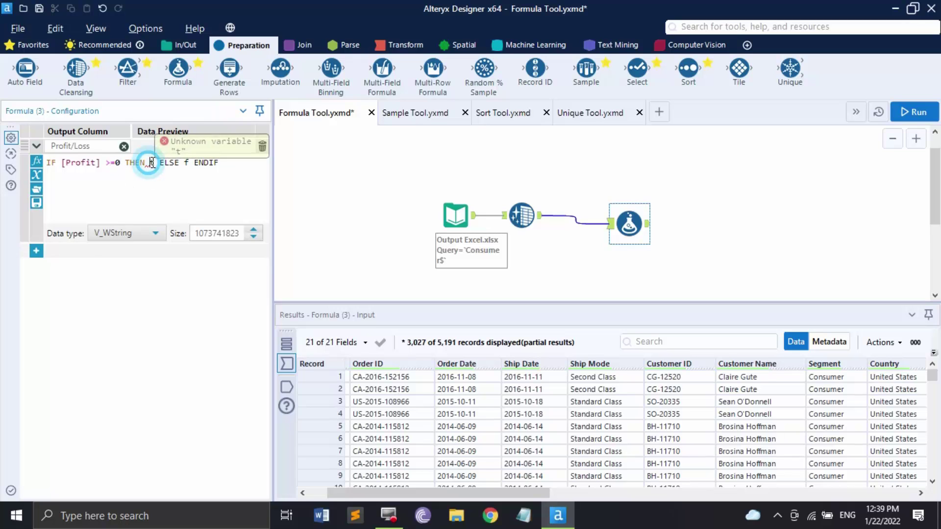
{"action": "key", "text": "BackSpace"}
{"action": "type", "text": "'Profit"}
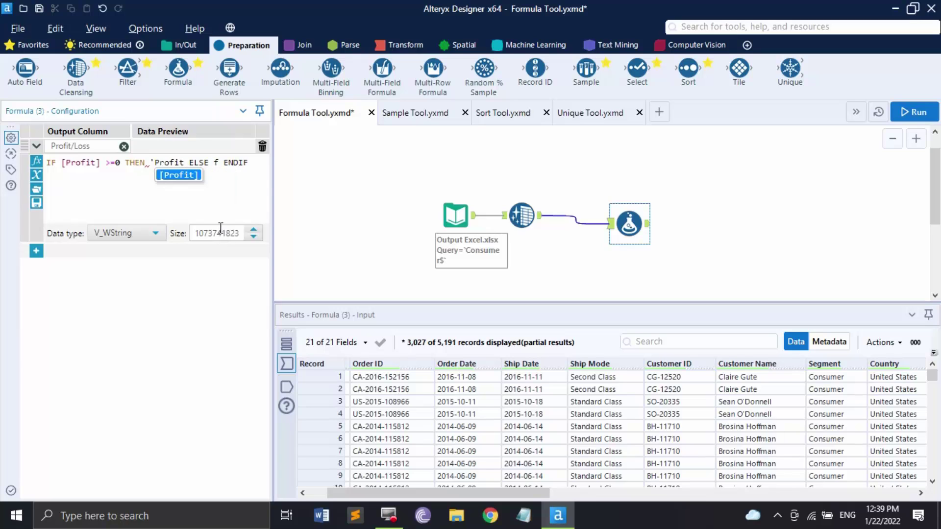
{"action": "type", "text": "'"}
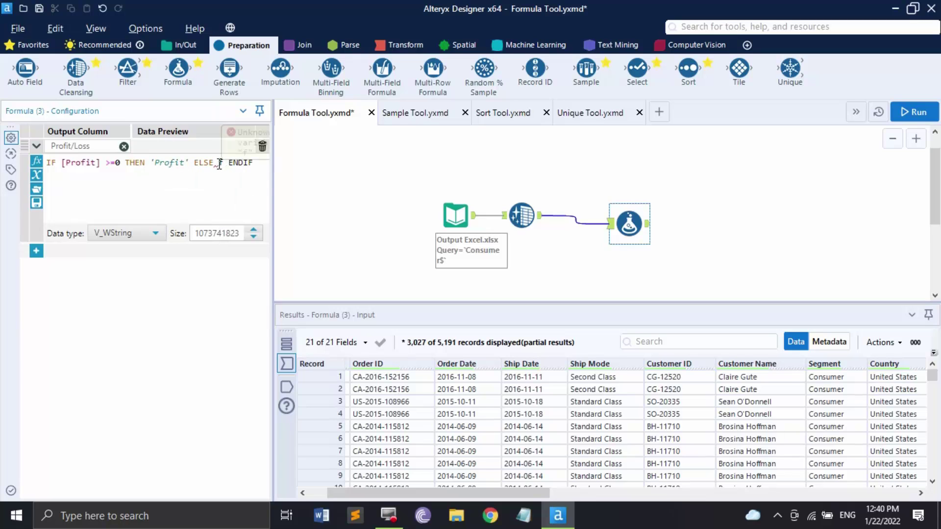
{"action": "left_click_drag", "start_coordinate": [220, 164], "coordinate": [226, 162]}
{"action": "type", "text": "'Loss"}
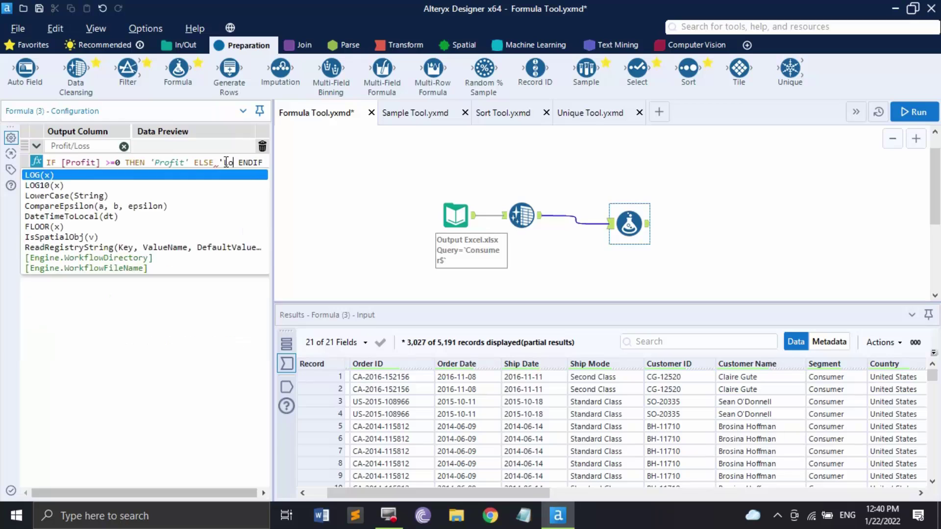
{"action": "type", "text": "'"}
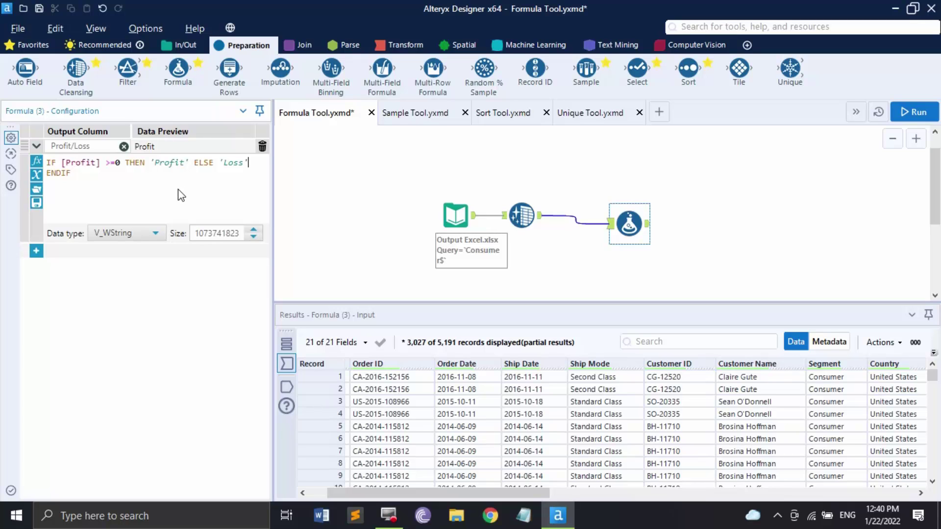
Set the Profit/Loss column's data type to V_String
{"action": "left_click", "coordinate": [253, 237]}
{"action": "left_click", "coordinate": [147, 233]}
{"action": "scroll", "coordinate": [131, 318], "scroll_direction": "down", "scroll_amount": 3}
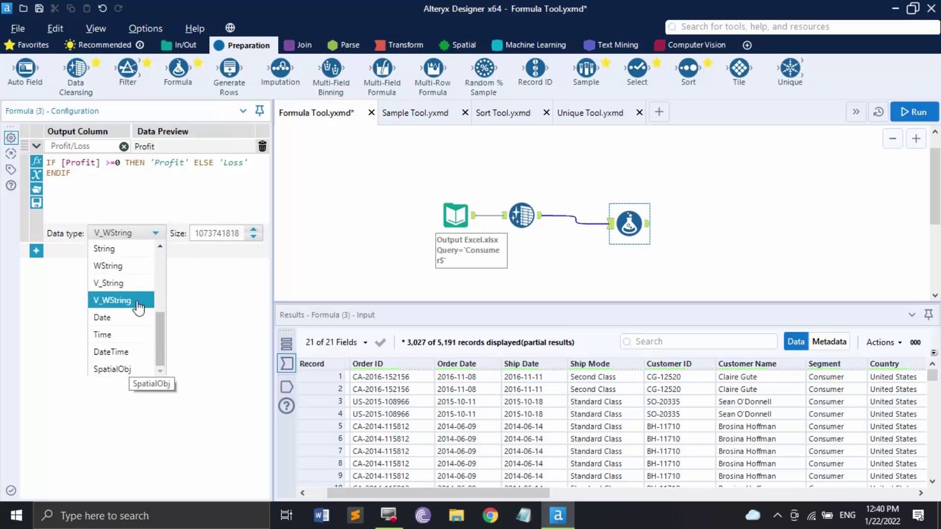
{"action": "left_click", "coordinate": [120, 284]}
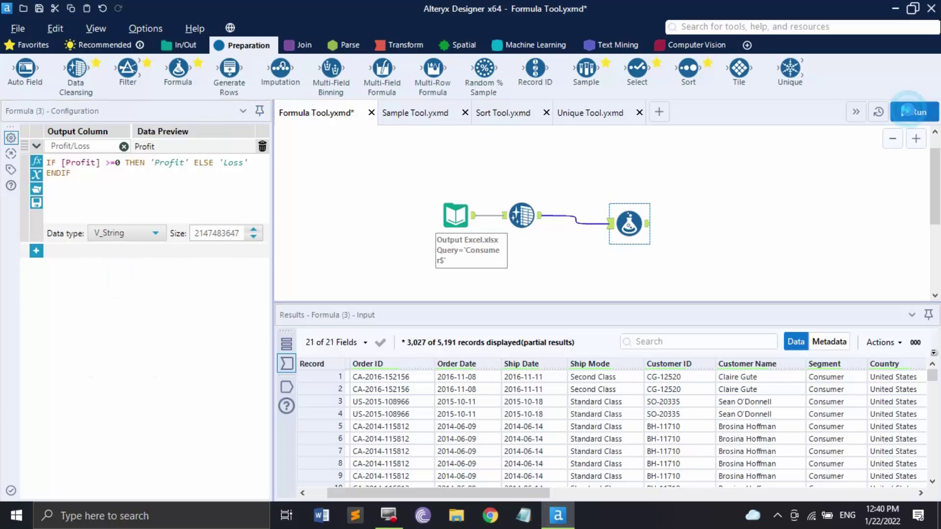
Run the workflow, dismiss the completion message and look through the Formula tool's incoming records
{"action": "left_click", "coordinate": [933, 113]}
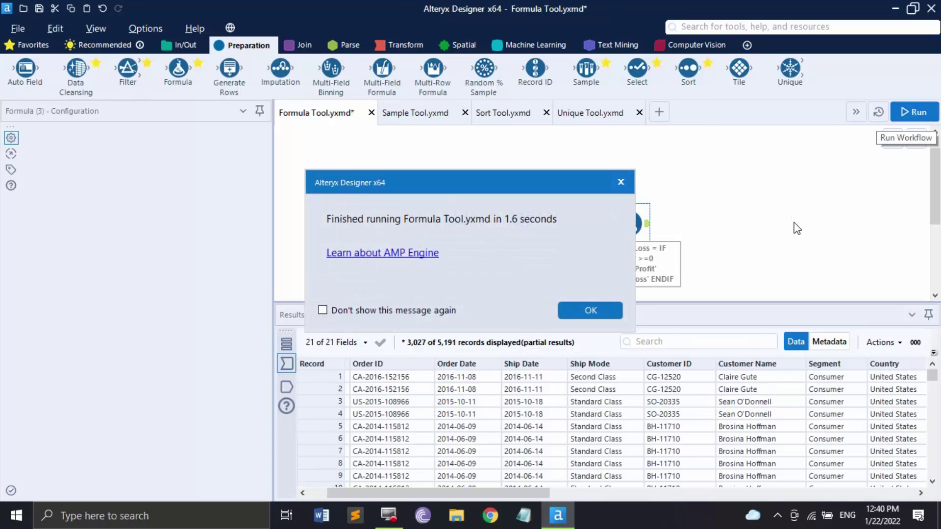
{"action": "left_click", "coordinate": [590, 313]}
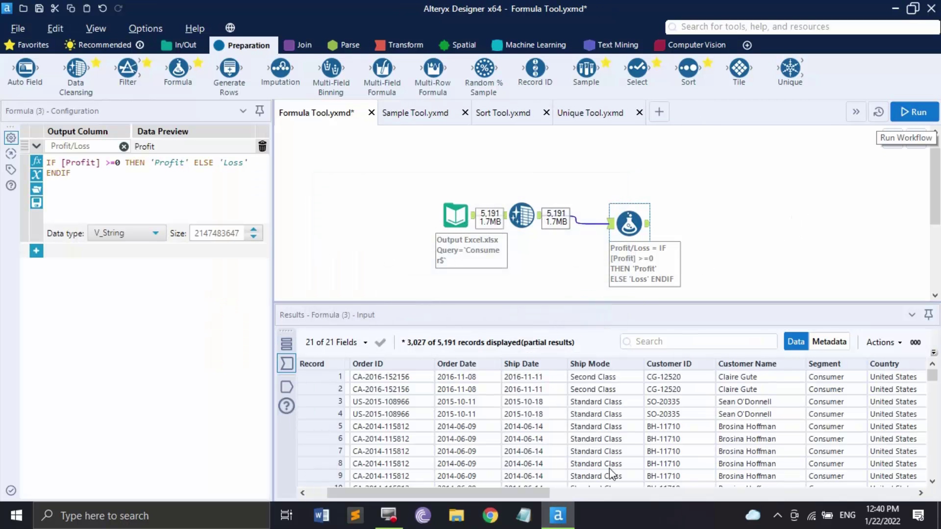
{"action": "left_click_drag", "start_coordinate": [534, 493], "coordinate": [938, 466]}
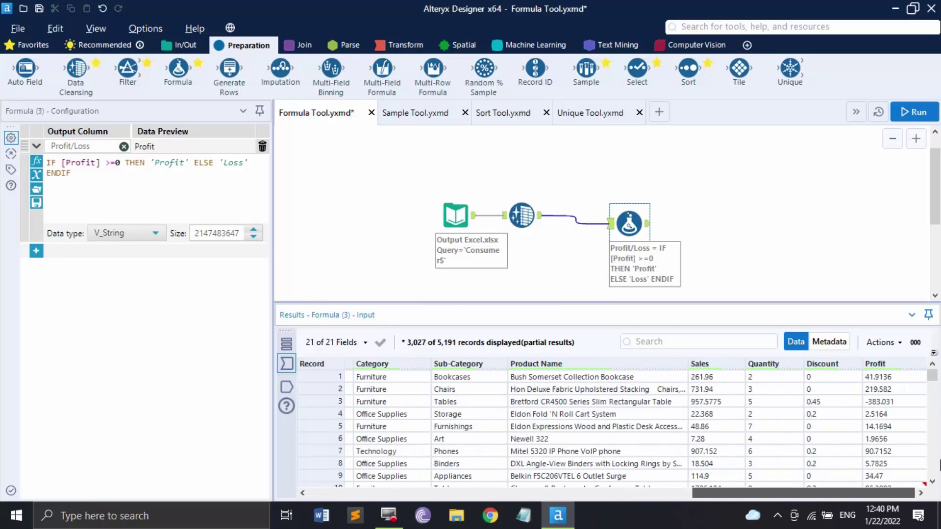
{"action": "left_click_drag", "start_coordinate": [804, 493], "coordinate": [425, 493]}
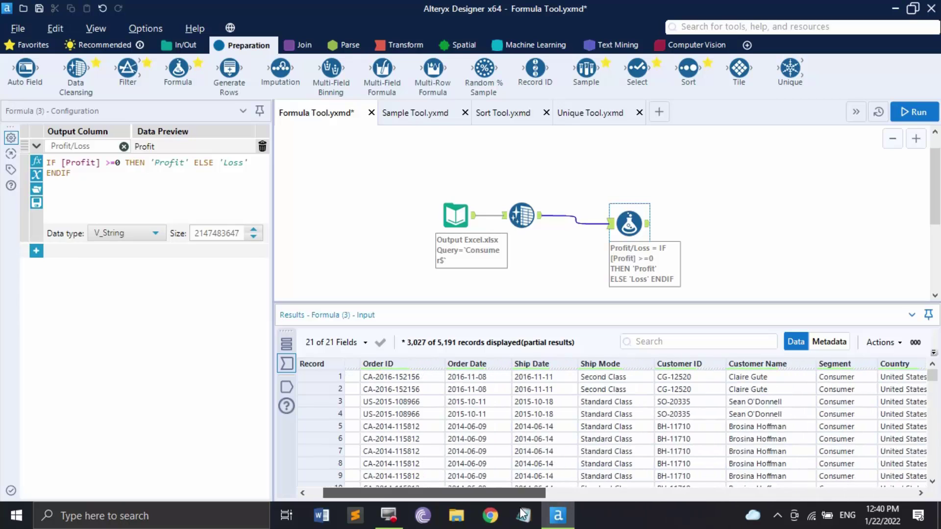
{"action": "left_click_drag", "start_coordinate": [520, 514], "coordinate": [514, 514]}
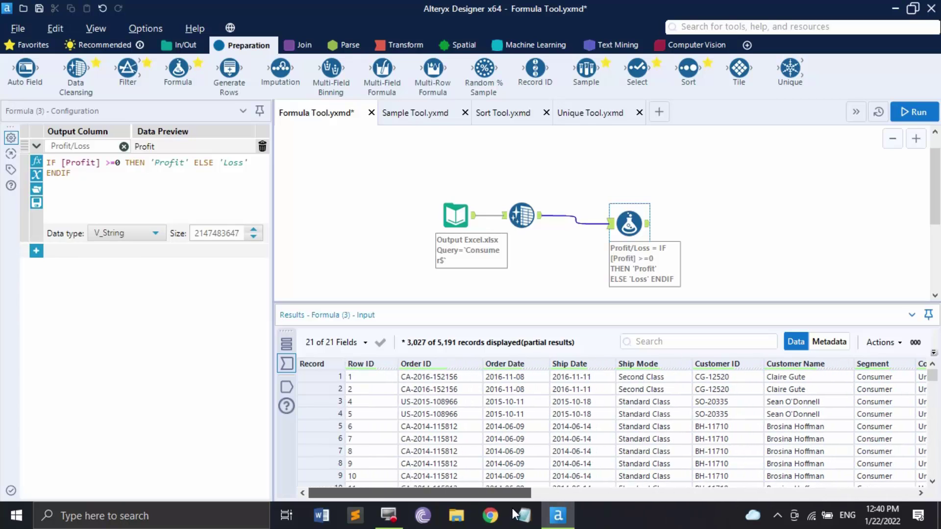
{"action": "left_click", "coordinate": [400, 511]}
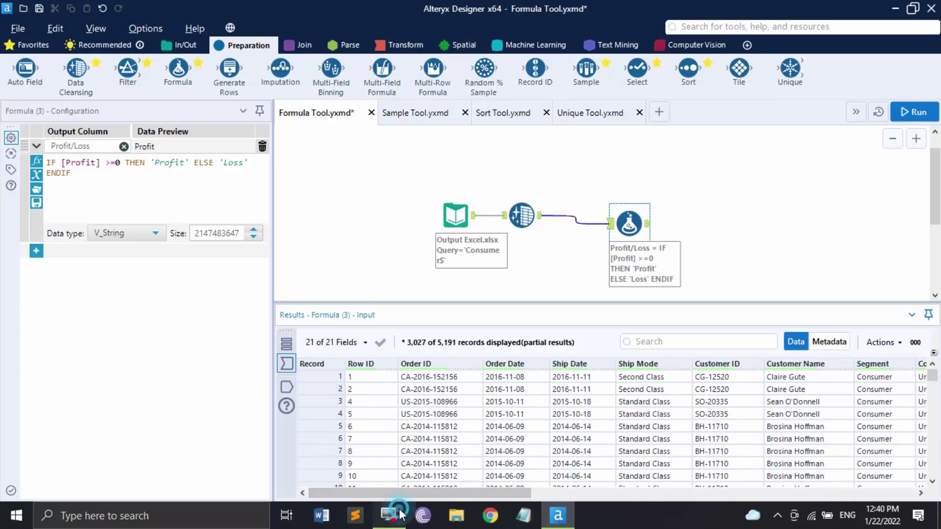
Display the Formula tool's output and compare the Profit/Loss column with the Profit values
{"action": "left_click", "coordinate": [648, 224]}
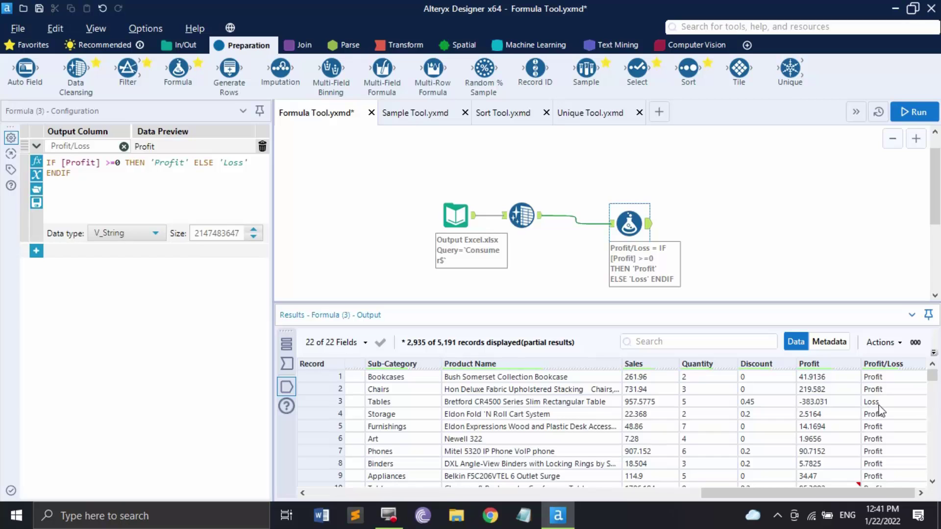
{"action": "scroll", "coordinate": [844, 448], "scroll_direction": "down", "scroll_amount": 2}
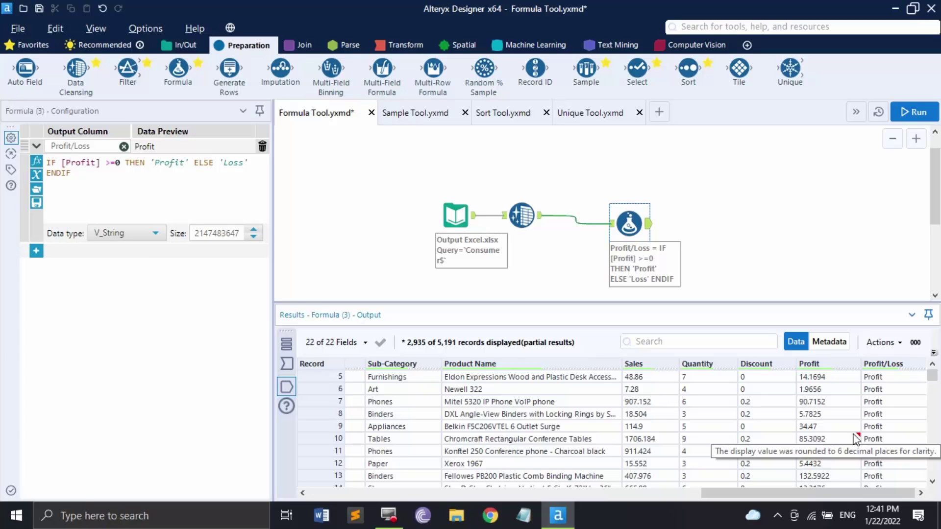
{"action": "mouse_move", "coordinate": [855, 447]}
{"action": "left_click", "coordinate": [786, 182]}
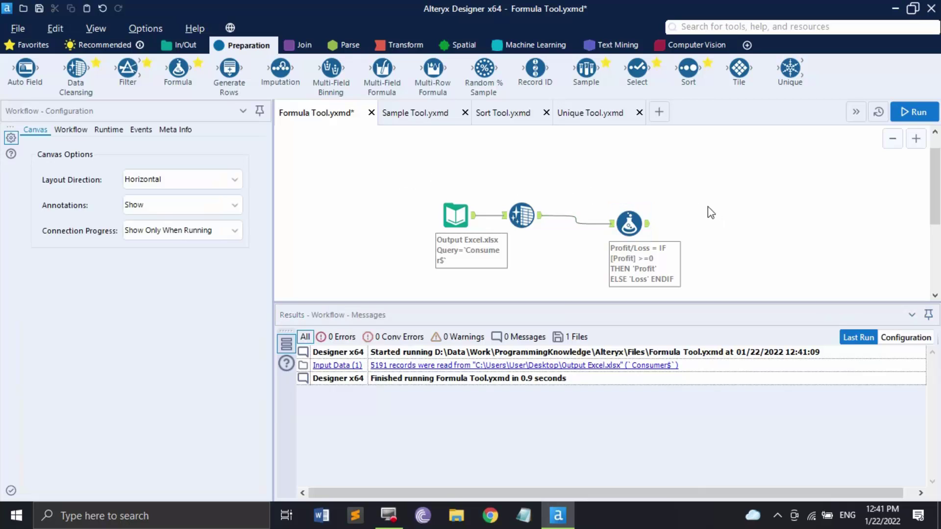
Add a second expression to the Formula tool and copy the Profit/Loss expression into it
{"action": "left_click", "coordinate": [631, 222]}
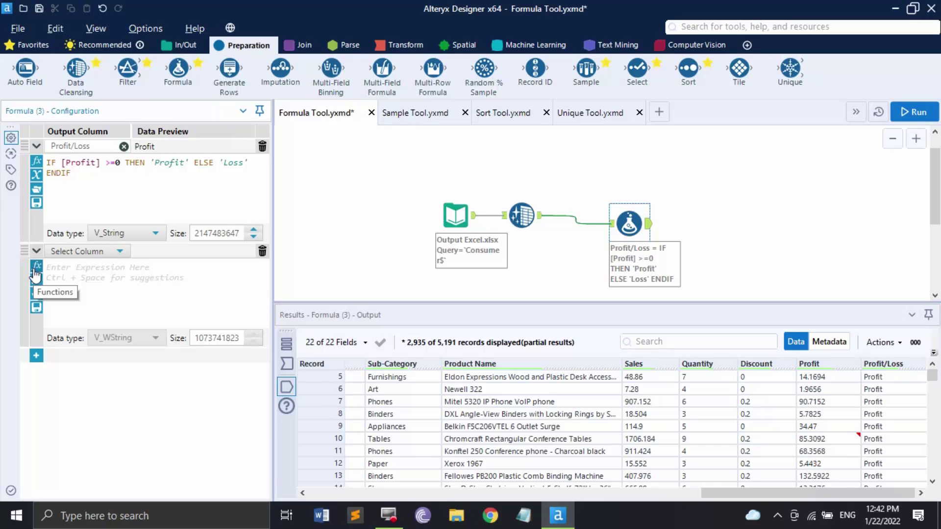
{"action": "left_click", "coordinate": [77, 174]}
{"action": "key", "text": "ctrl+a"}
{"action": "key", "text": "ctrl+c"}
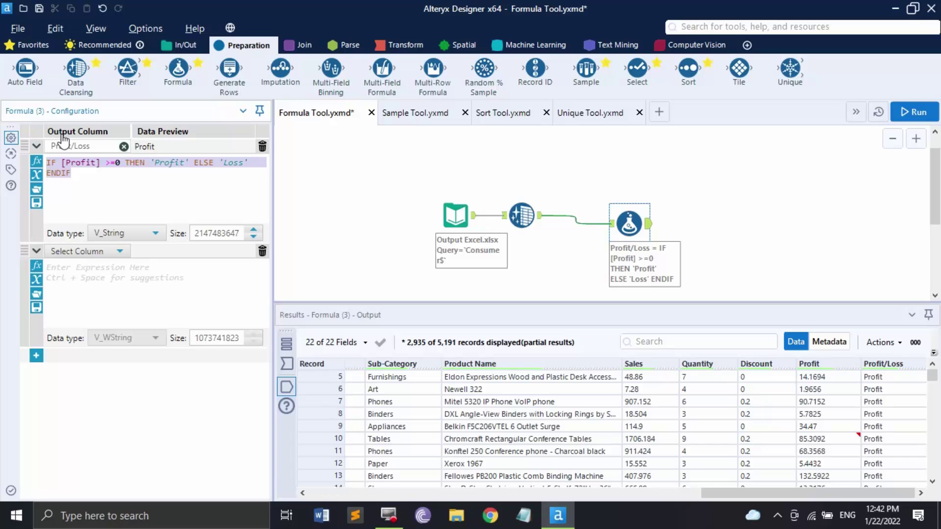
{"action": "left_click", "coordinate": [120, 270]}
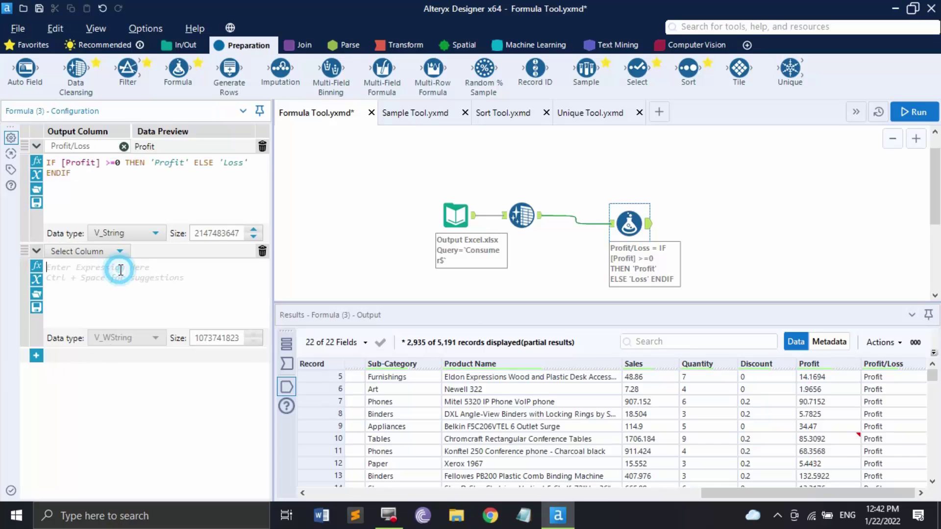
{"action": "key", "text": "ctrl+v"}
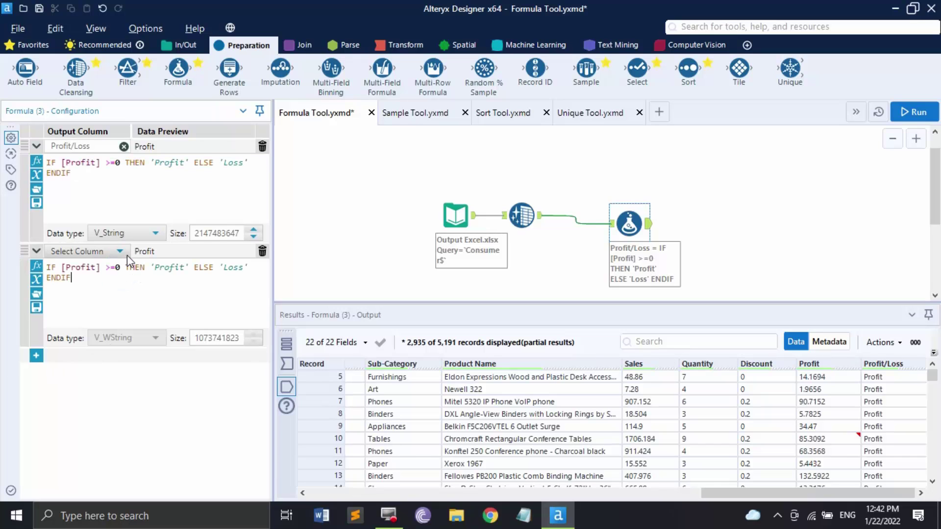
Set the second expression's output column to the existing Profit field, run the workflow and dismiss the completion message
{"action": "left_click", "coordinate": [120, 251]}
{"action": "scroll", "coordinate": [87, 359], "scroll_direction": "down", "scroll_amount": 5}
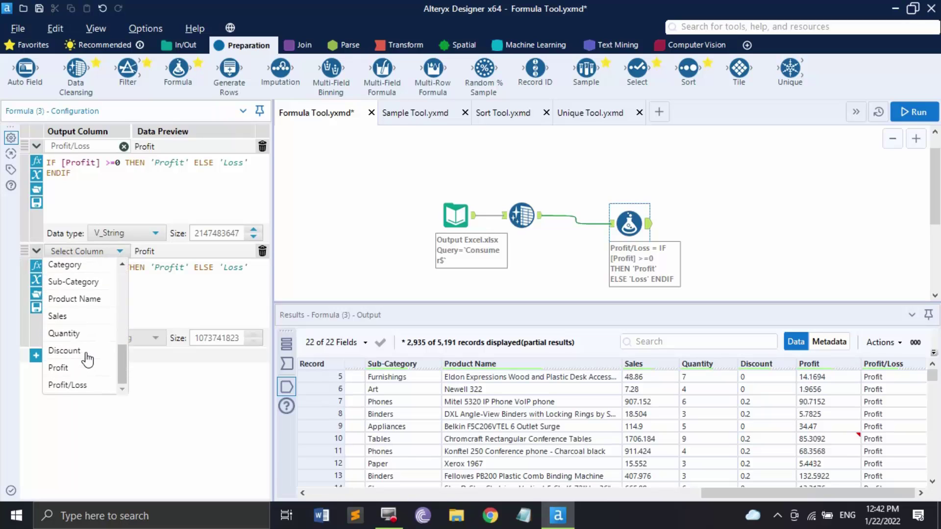
{"action": "left_click", "coordinate": [79, 367]}
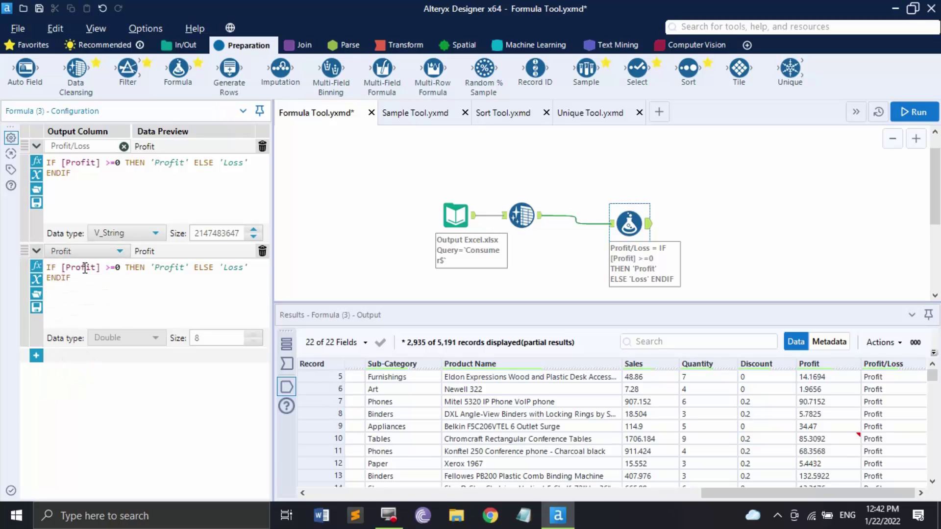
{"action": "left_click", "coordinate": [904, 117]}
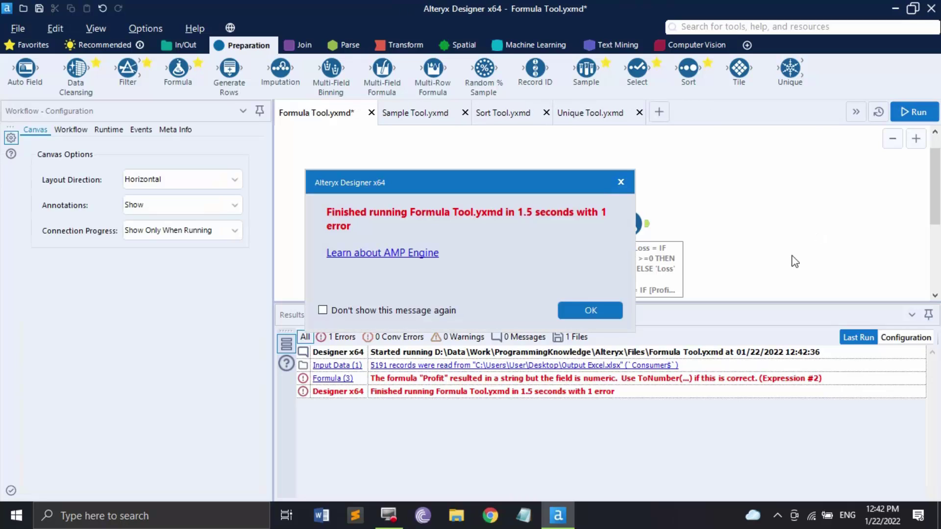
{"action": "left_click", "coordinate": [590, 312]}
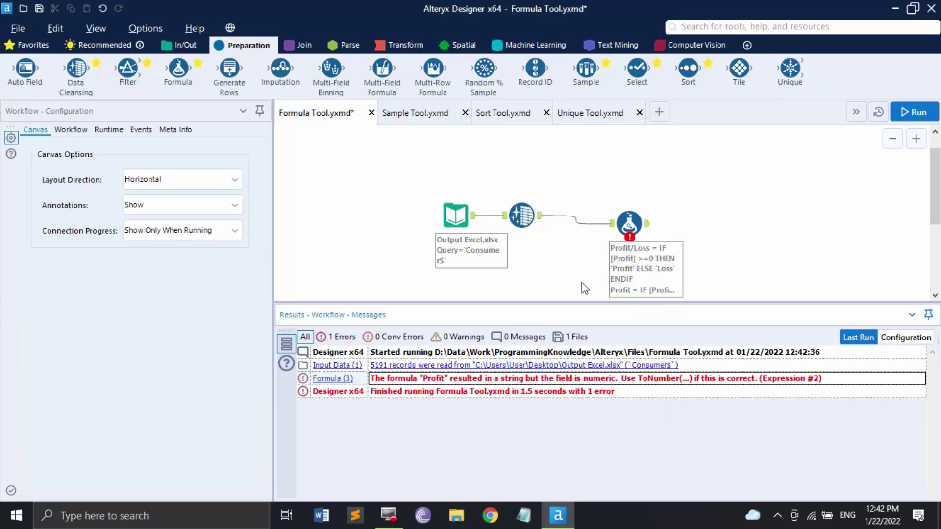
Add a third expression to the Formula tool that reads IF [Profit] >=0 THEN 100 ELSE 0 ENDIF
{"action": "left_click", "coordinate": [629, 223]}
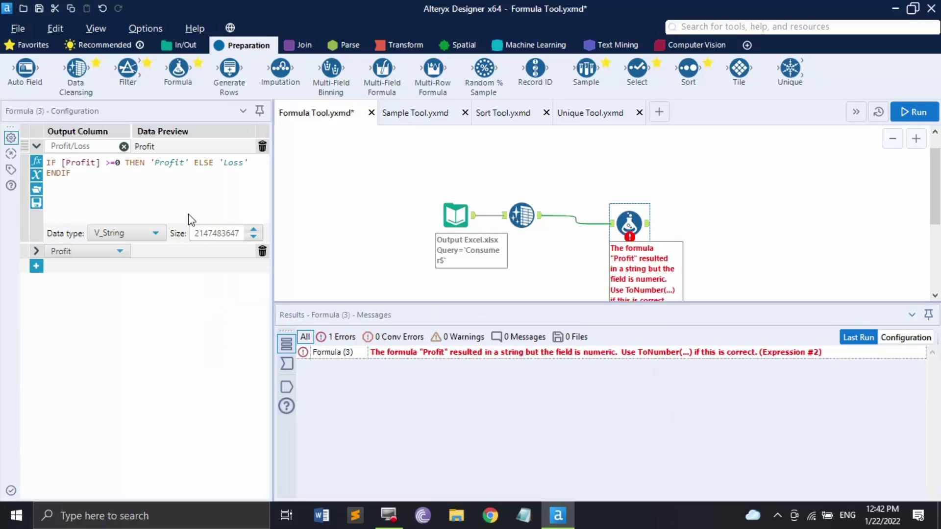
{"action": "left_click", "coordinate": [36, 267]}
{"action": "key", "text": "ctrl+v"}
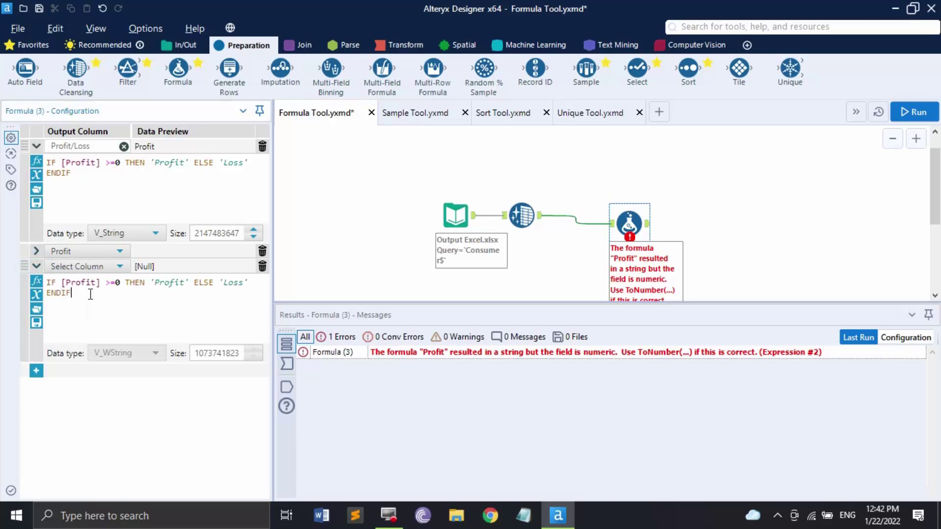
{"action": "left_click_drag", "start_coordinate": [189, 284], "coordinate": [147, 278]}
{"action": "key", "text": "Delete"}
{"action": "type", "text": "100"}
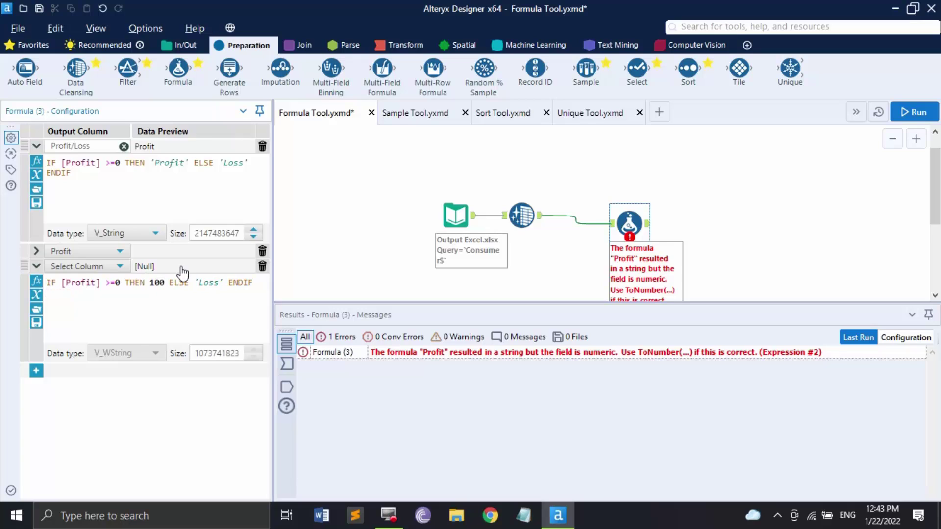
{"action": "left_click_drag", "start_coordinate": [224, 284], "coordinate": [194, 285]}
{"action": "type", "text": "0"}
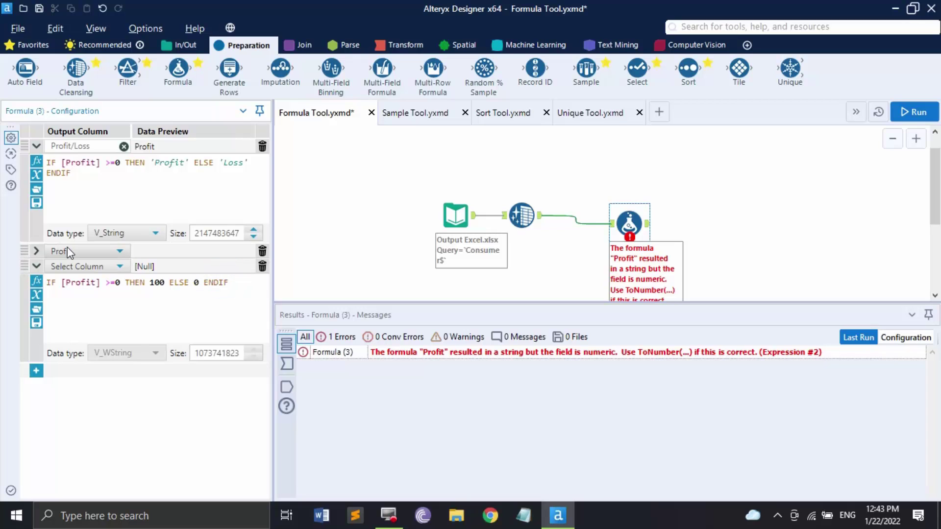
Delete the text-based Profit expression and set the output column of the 100/0 expression to the existing Profit field
{"action": "left_click", "coordinate": [108, 268]}
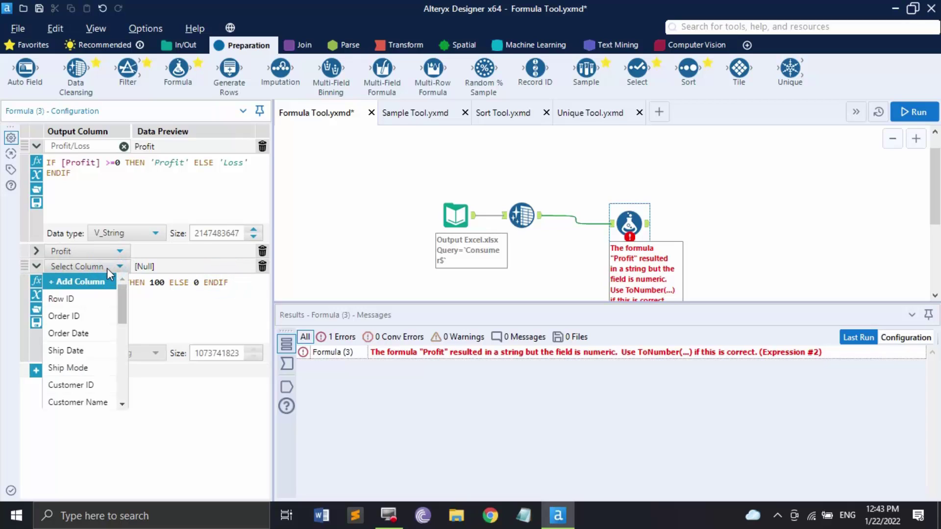
{"action": "left_click", "coordinate": [107, 269]}
{"action": "left_click", "coordinate": [262, 251]}
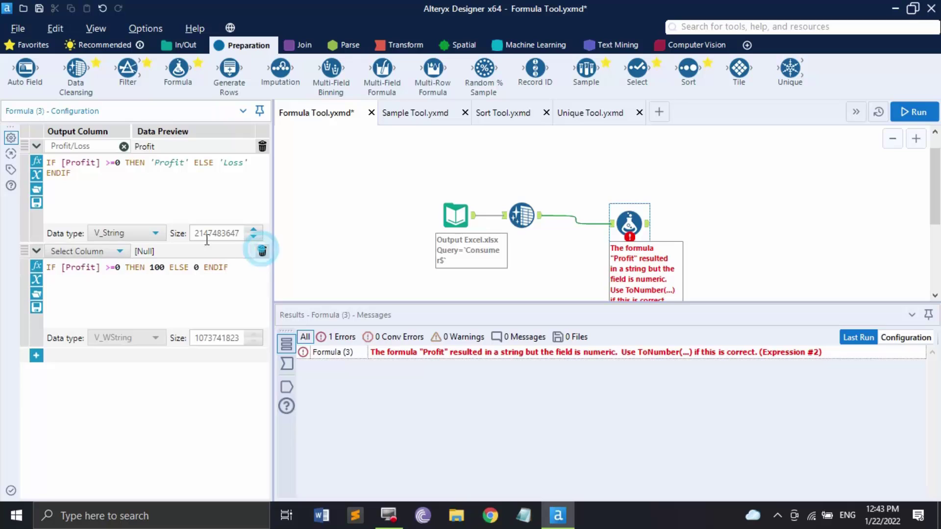
{"action": "left_click", "coordinate": [120, 251]}
{"action": "scroll", "coordinate": [63, 384], "scroll_direction": "down", "scroll_amount": 5}
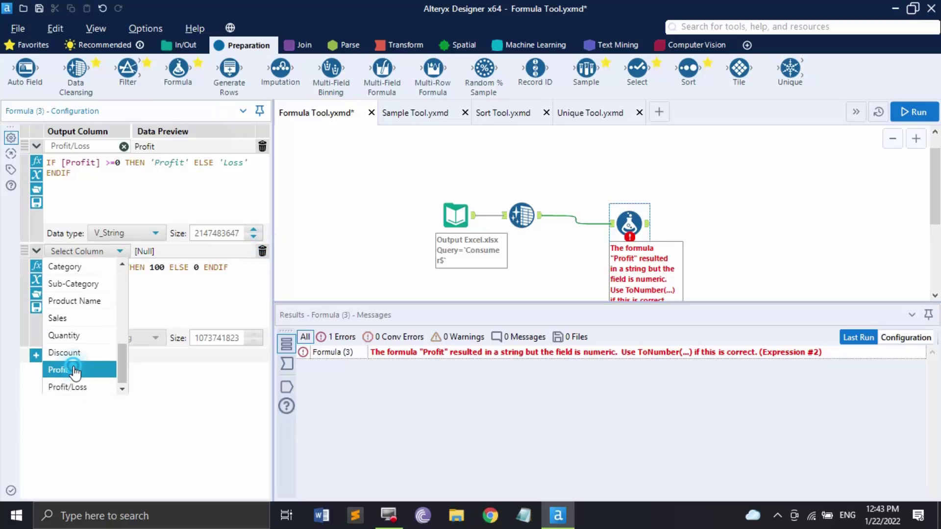
{"action": "left_click", "coordinate": [68, 369]}
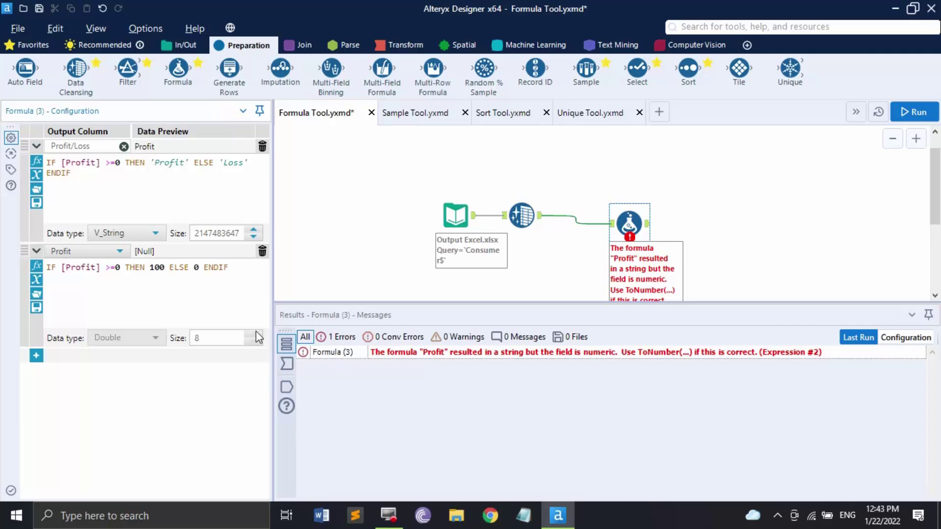
Run the workflow, dismiss the completion message and examine the Profit column in the Formula tool's output
{"action": "left_click", "coordinate": [912, 113]}
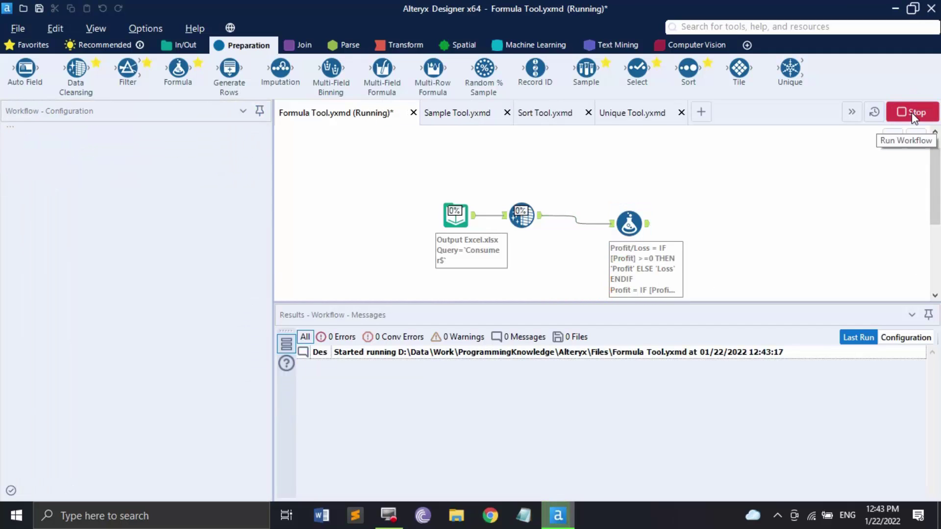
{"action": "left_click", "coordinate": [593, 311]}
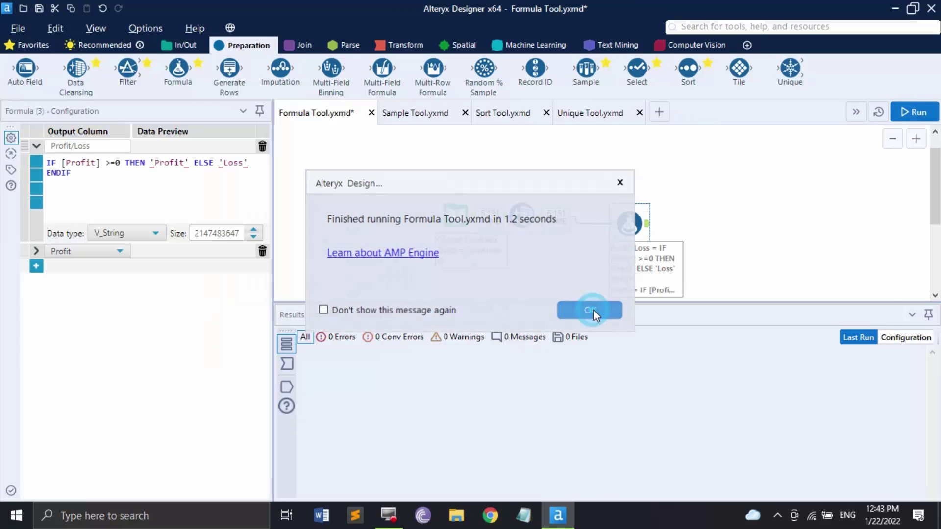
{"action": "left_click", "coordinate": [289, 381]}
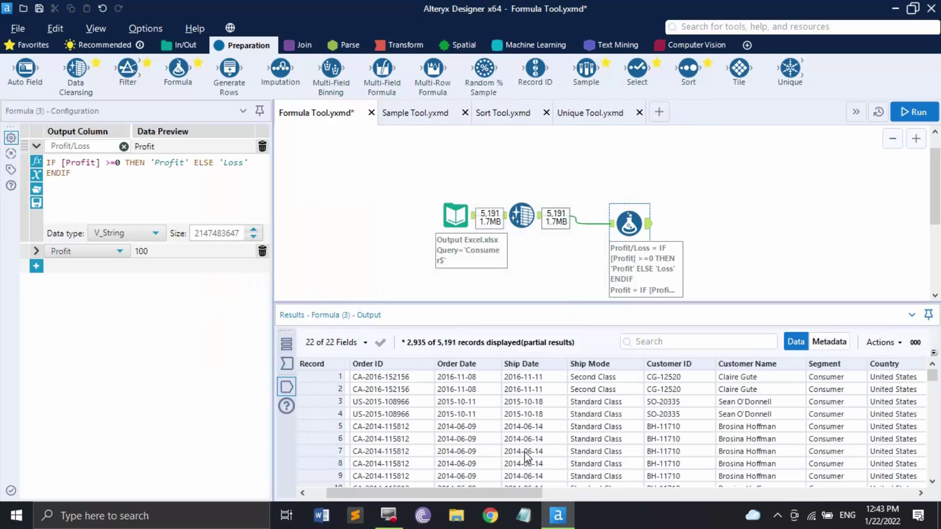
{"action": "left_click_drag", "start_coordinate": [521, 494], "coordinate": [894, 493]}
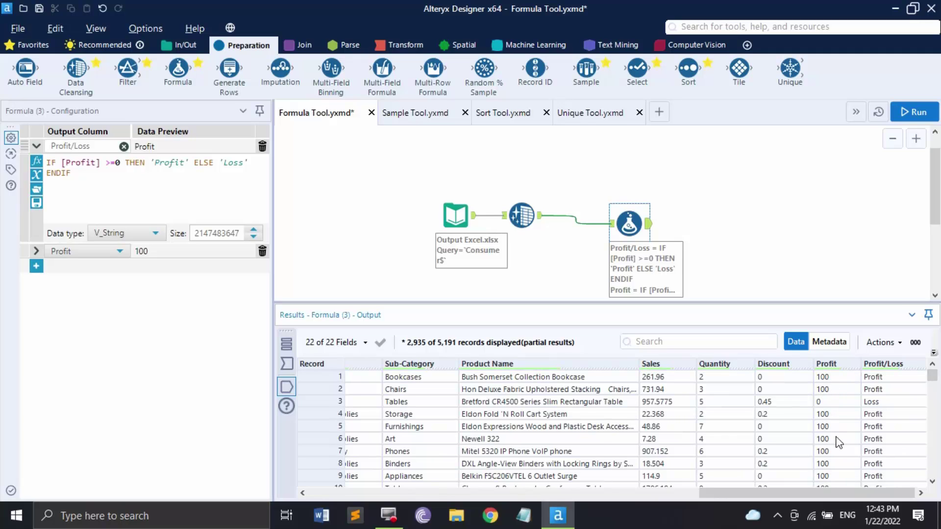
{"action": "scroll", "coordinate": [837, 441], "scroll_direction": "down", "scroll_amount": 2}
{"action": "scroll", "coordinate": [836, 439], "scroll_direction": "up", "scroll_amount": 2}
Delete the Profit expression that returns 100 or 0, rerun the workflow and dismiss the completion message
{"action": "left_click", "coordinate": [36, 251]}
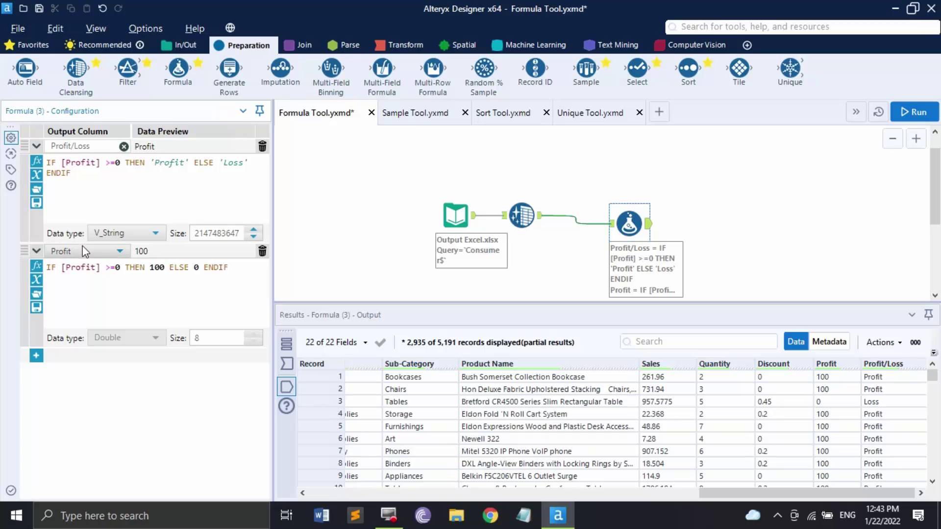
{"action": "left_click", "coordinate": [263, 252]}
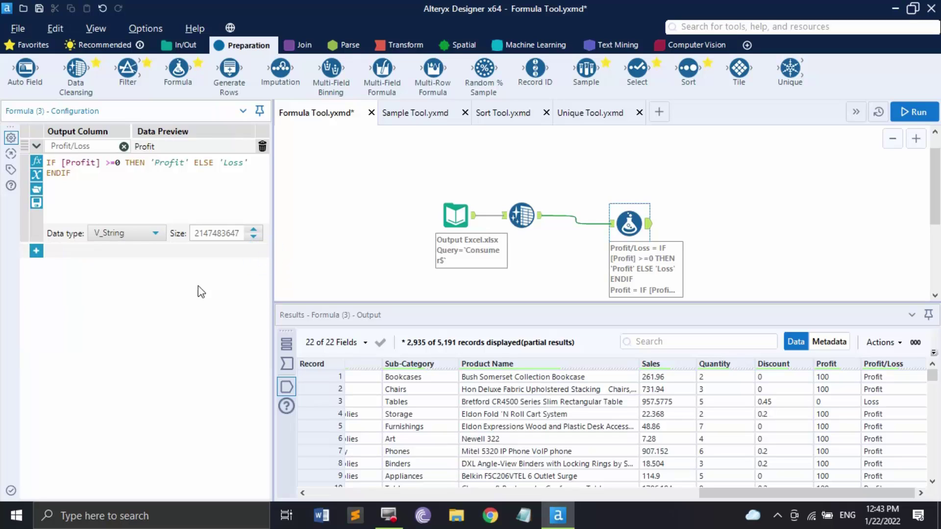
{"action": "left_click", "coordinate": [914, 111]}
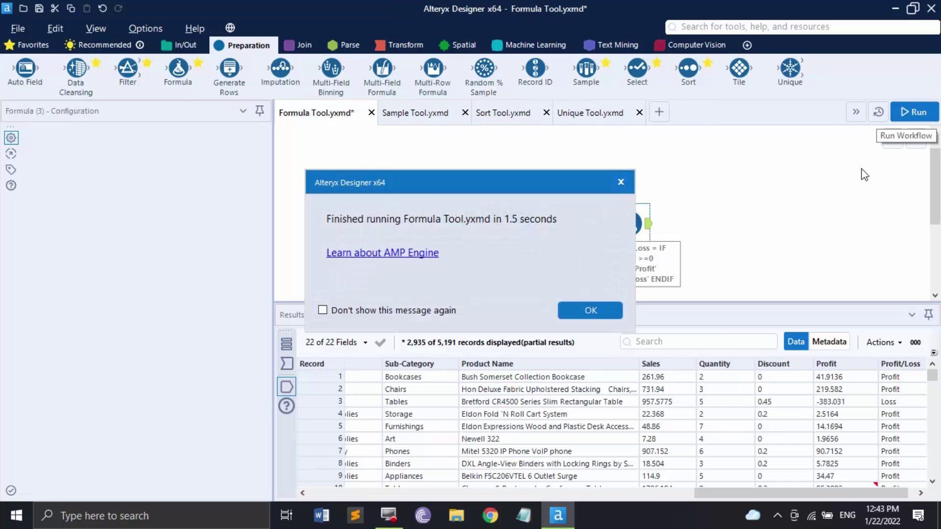
{"action": "left_click", "coordinate": [599, 305]}
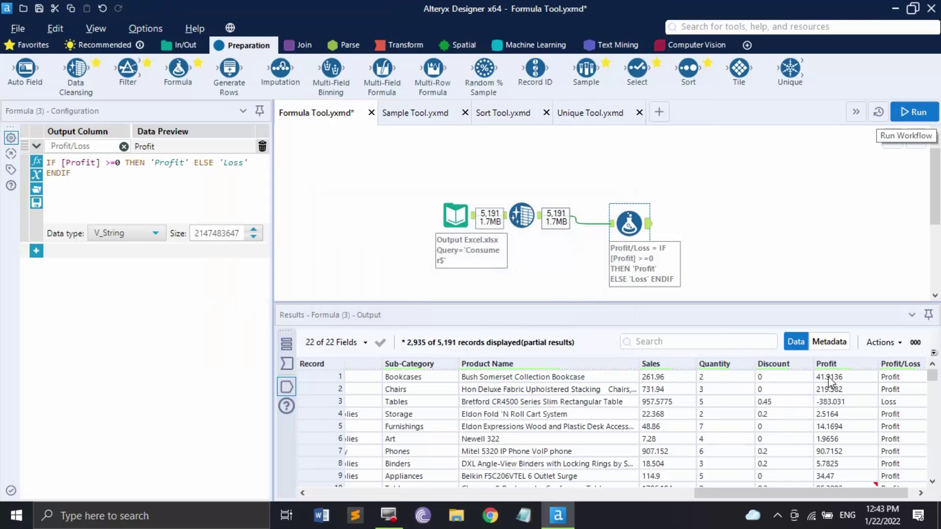
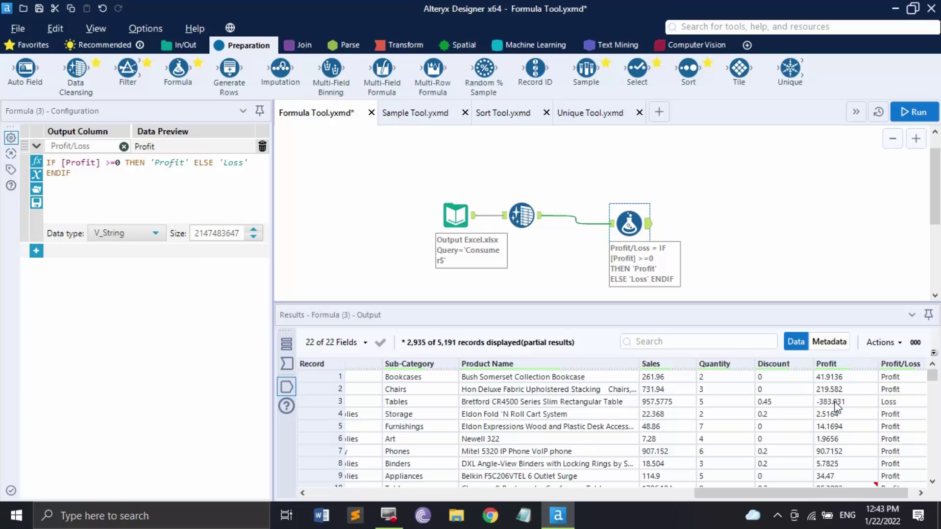
In the Sample Tool workflow, connect a Sample tool after the Data Cleansing tool and run it with the default settings
{"action": "left_click", "coordinate": [416, 113]}
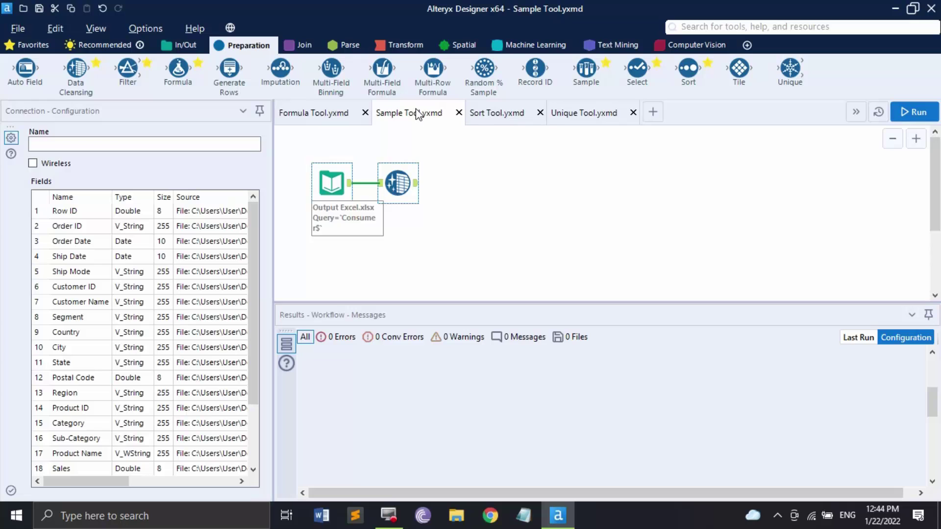
{"action": "left_click_drag", "start_coordinate": [586, 69], "coordinate": [479, 182]}
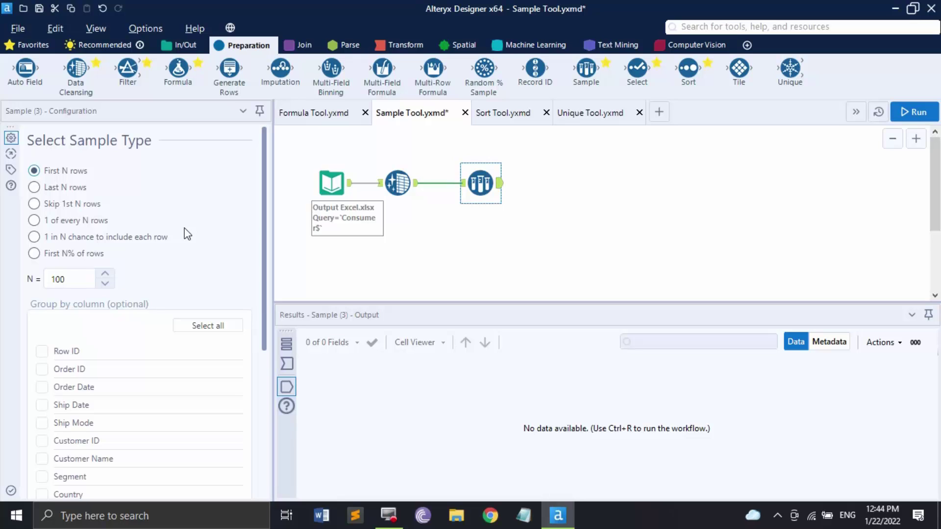
{"action": "left_click", "coordinate": [914, 112]}
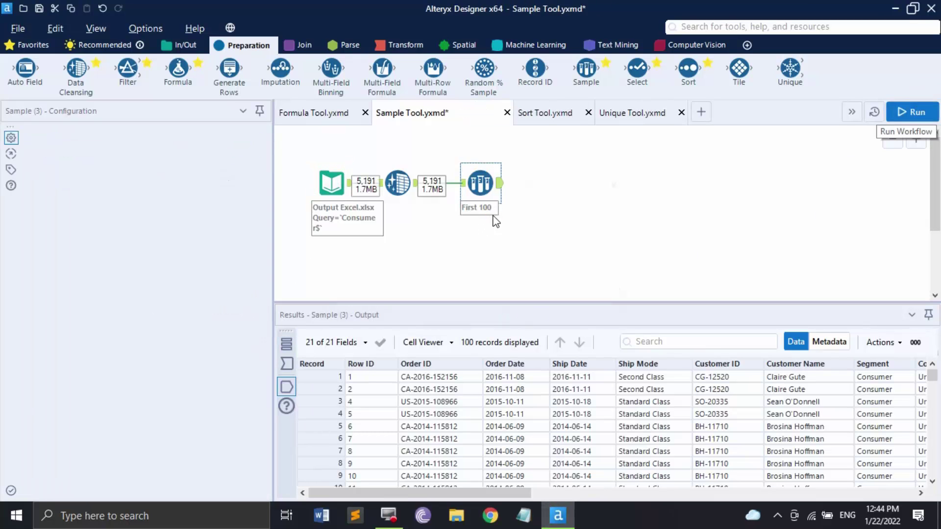
{"action": "left_click", "coordinate": [604, 309]}
Set the Sample tool's N to 10 for the first N rows, run the workflow and dismiss the completion message
{"action": "left_click", "coordinate": [69, 279]}
{"action": "key", "text": "BackSpace"}
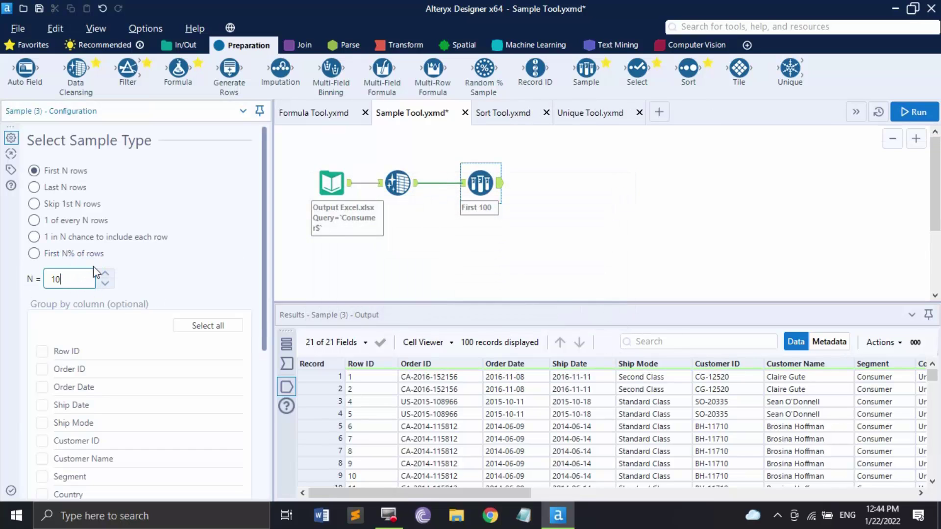
{"action": "left_click", "coordinate": [919, 118]}
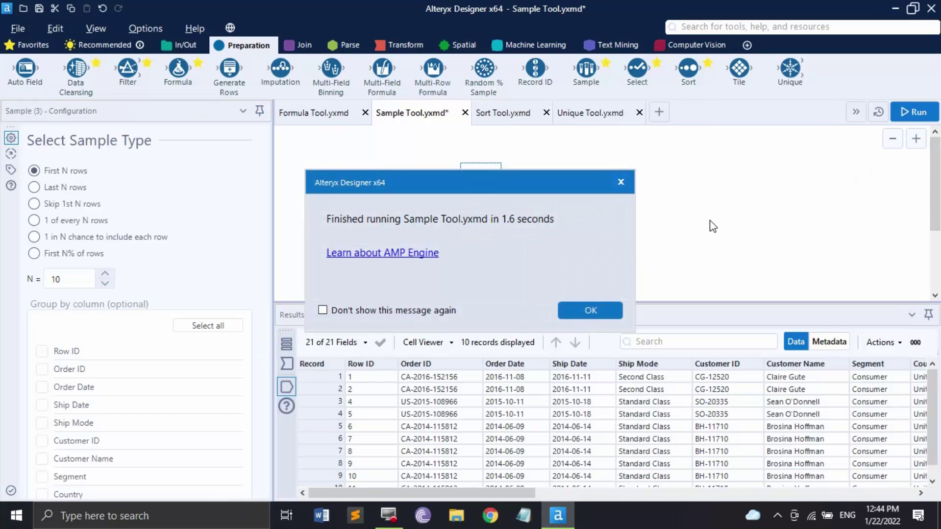
{"action": "left_click", "coordinate": [568, 309]}
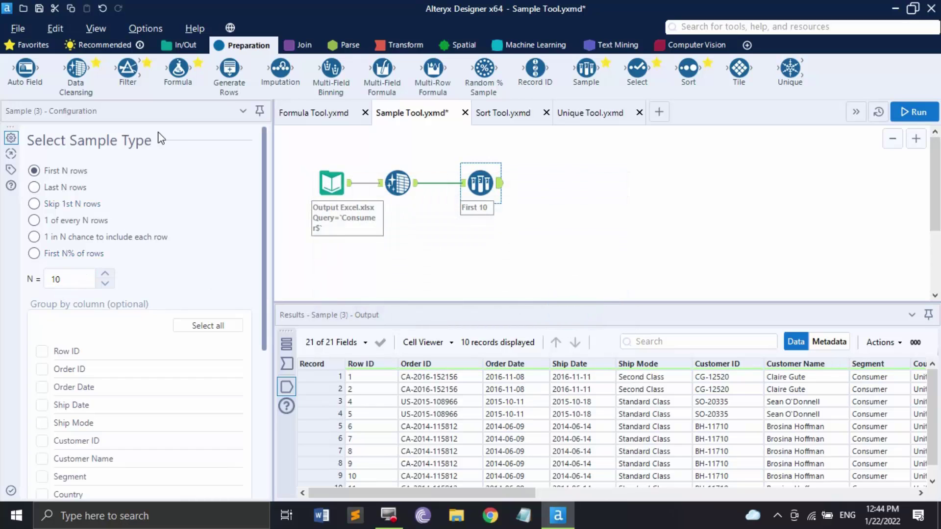
Change the sample type to 1 of every N rows, run the workflow and dismiss the completion message
{"action": "left_click", "coordinate": [52, 187]}
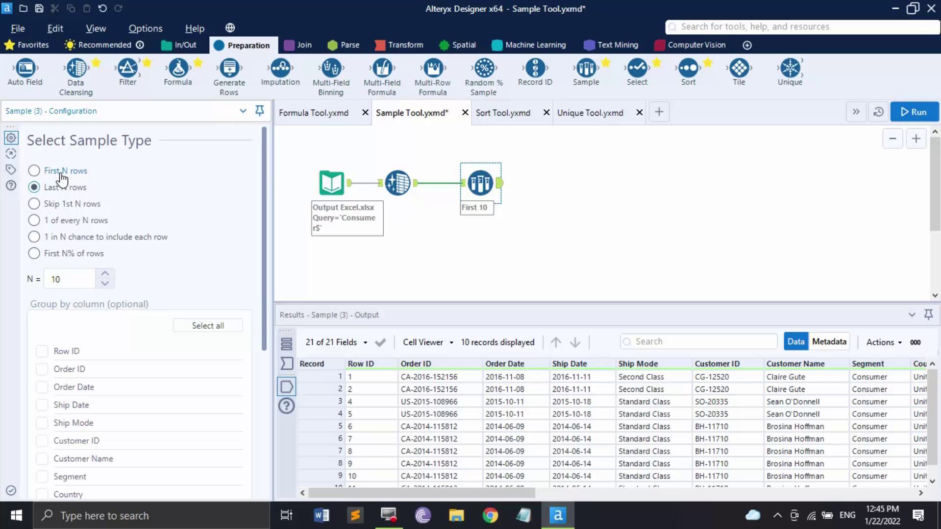
{"action": "left_click", "coordinate": [69, 203]}
{"action": "left_click", "coordinate": [61, 220]}
{"action": "left_click", "coordinate": [915, 112]}
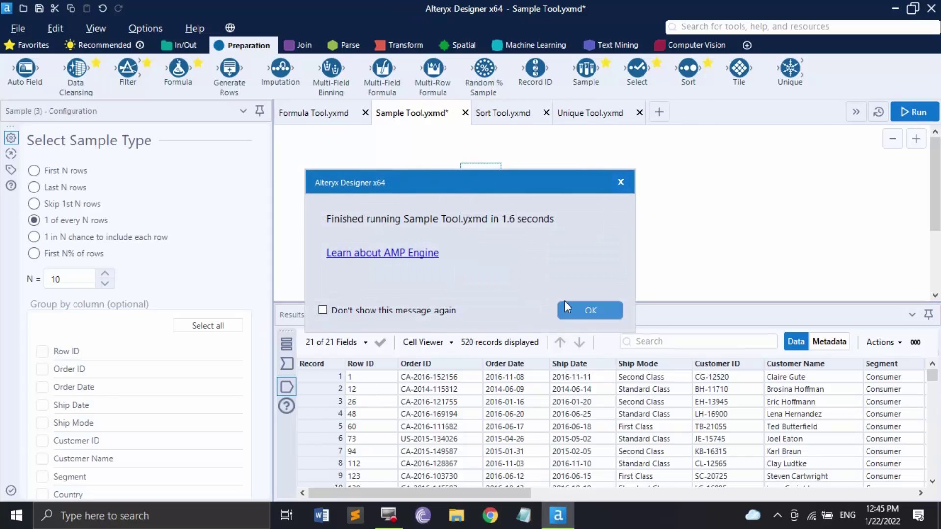
{"action": "left_click", "coordinate": [610, 303]}
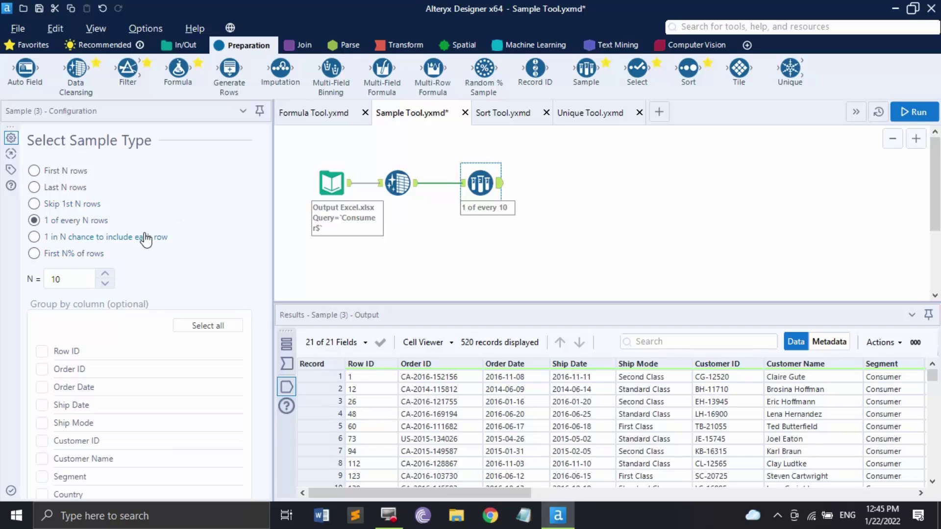
Change the sample type to 1 in N chance to include each row, run the workflow and look through the sampled records
{"action": "left_click", "coordinate": [102, 234]}
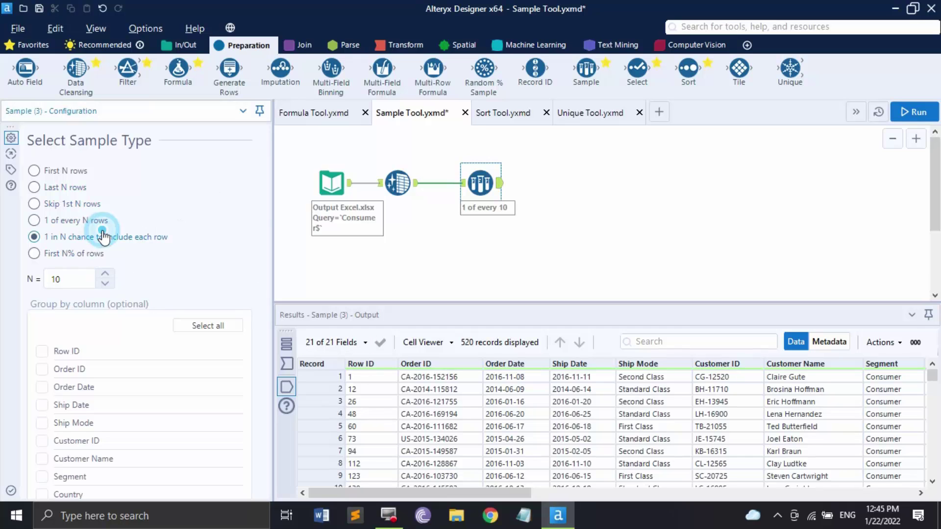
{"action": "left_click", "coordinate": [914, 113]}
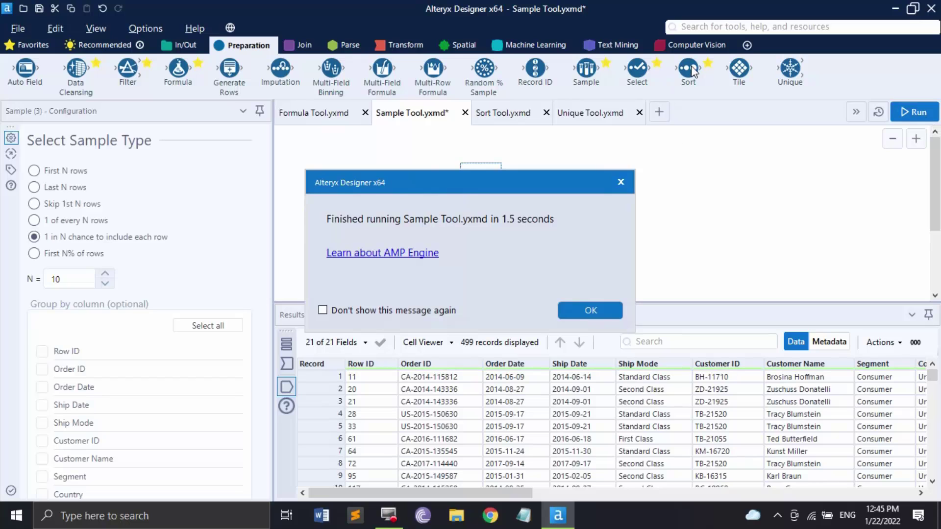
{"action": "left_click", "coordinate": [583, 312]}
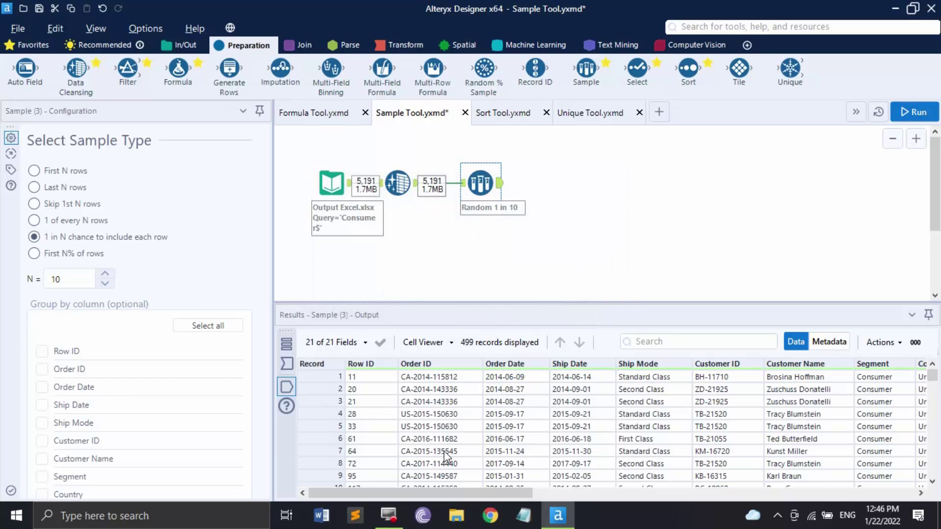
{"action": "scroll", "coordinate": [401, 424], "scroll_direction": "down", "scroll_amount": 3}
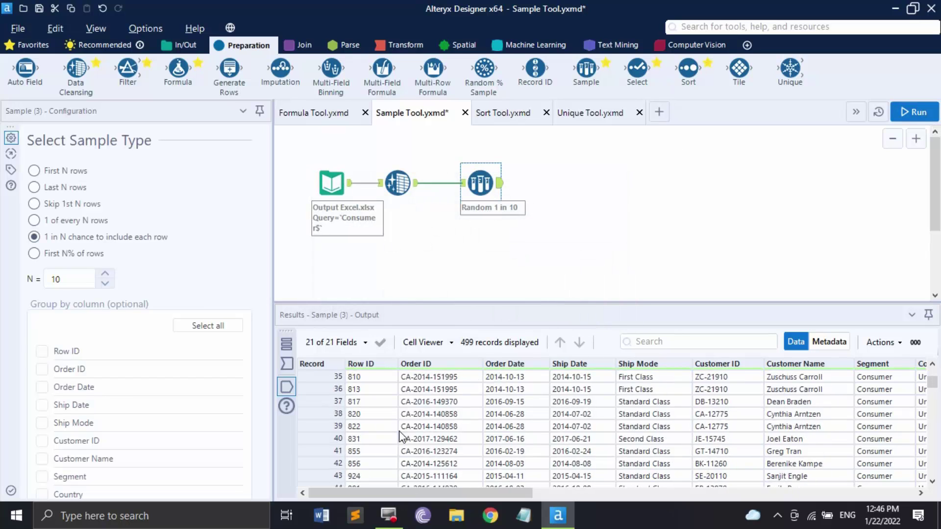
{"action": "scroll", "coordinate": [400, 436], "scroll_direction": "up", "scroll_amount": 3}
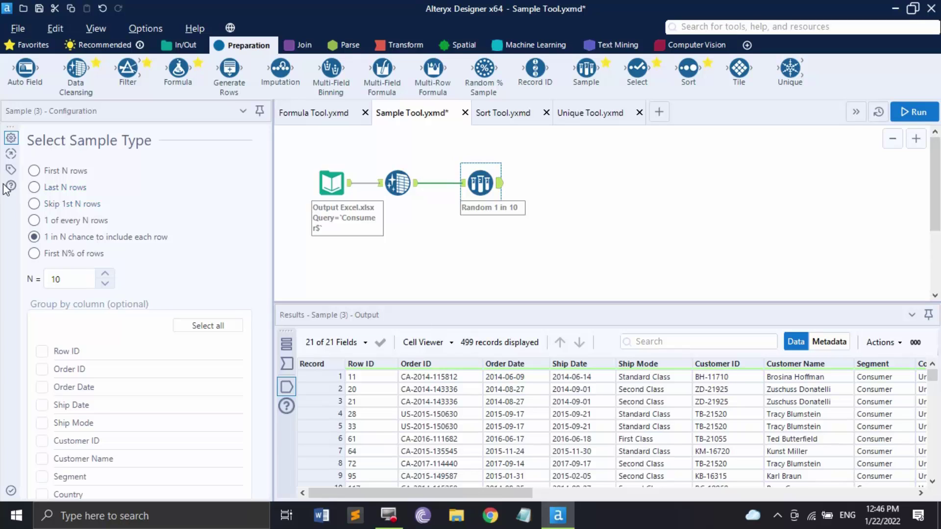
Change the sample type to First N% of rows, run the workflow and look through the sampled records
{"action": "left_click", "coordinate": [34, 253]}
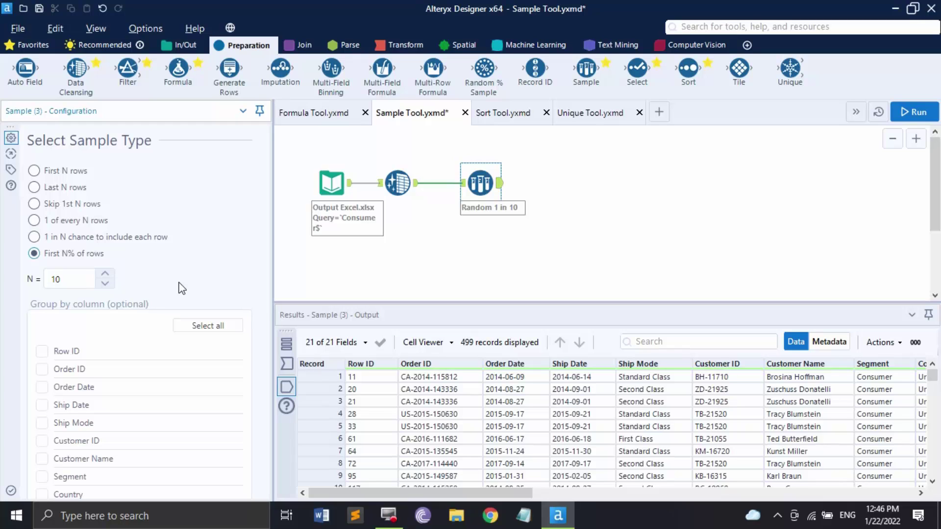
{"action": "left_click", "coordinate": [912, 112]}
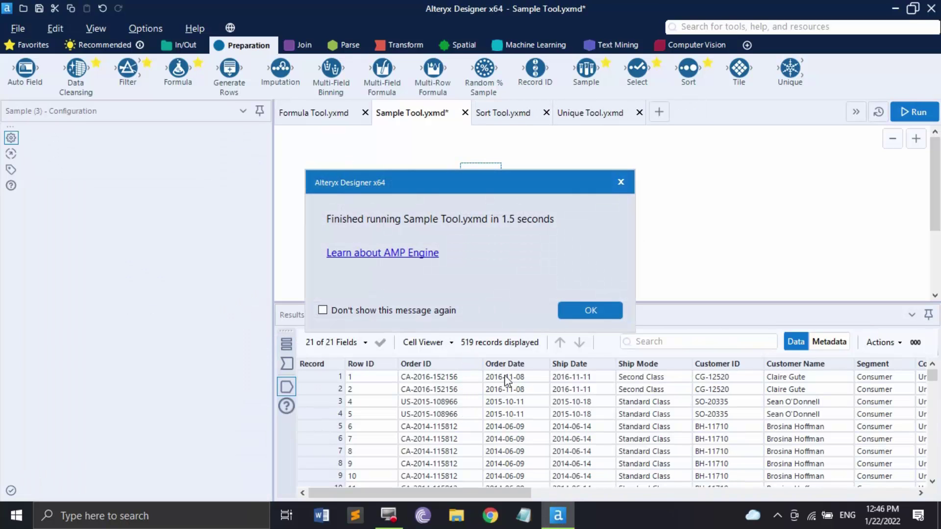
{"action": "left_click", "coordinate": [580, 307]}
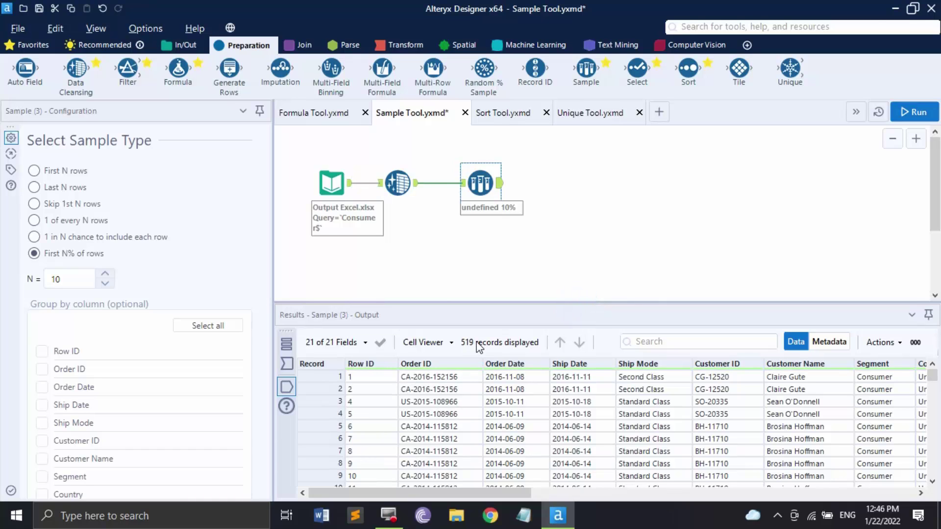
{"action": "scroll", "coordinate": [446, 408], "scroll_direction": "down", "scroll_amount": 5}
{"action": "scroll", "coordinate": [446, 408], "scroll_direction": "up", "scroll_amount": 5}
{"action": "scroll", "coordinate": [445, 405], "scroll_direction": "down", "scroll_amount": 10}
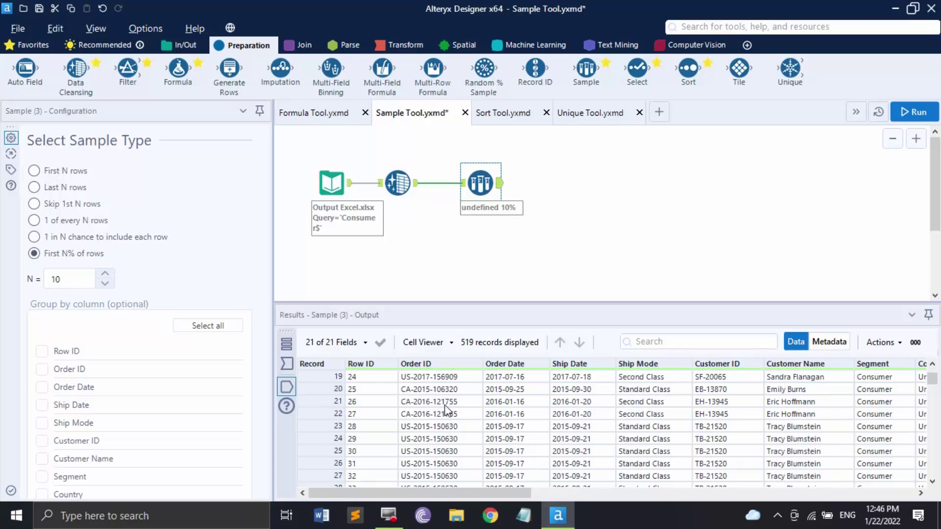
Group the sample by Category, select First N rows with N at 10, run the workflow and dismiss the completion message
{"action": "scroll", "coordinate": [445, 404], "scroll_direction": "up", "scroll_amount": 7}
{"action": "scroll", "coordinate": [445, 406], "scroll_direction": "up", "scroll_amount": 3}
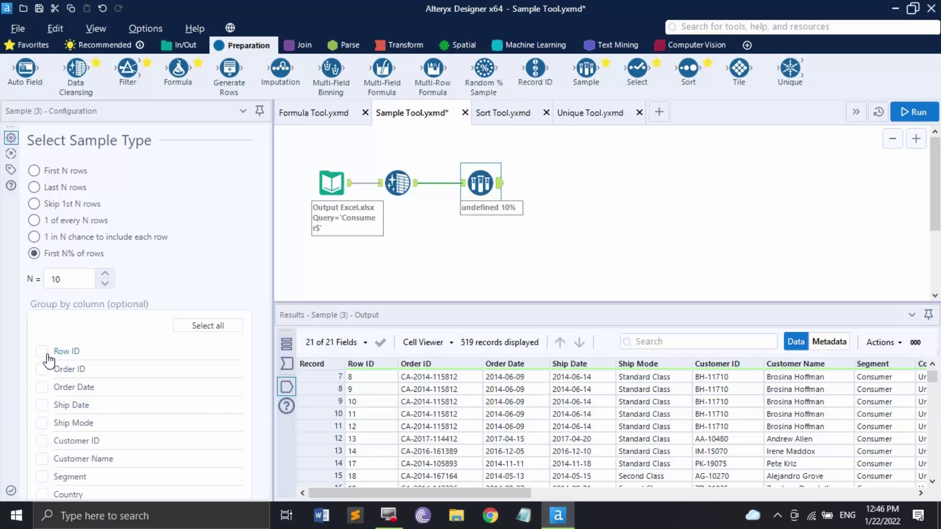
{"action": "scroll", "coordinate": [56, 392], "scroll_direction": "down", "scroll_amount": 3}
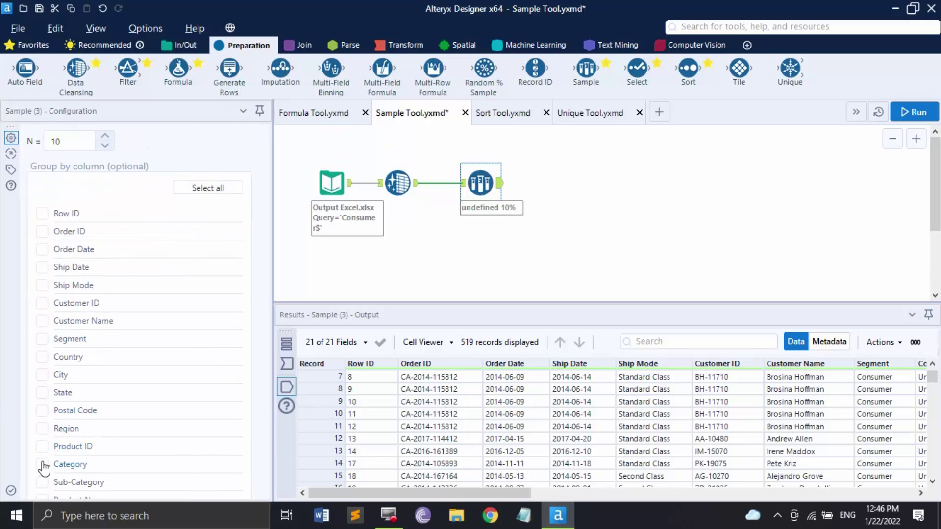
{"action": "scroll", "coordinate": [169, 190], "scroll_direction": "up", "scroll_amount": 3}
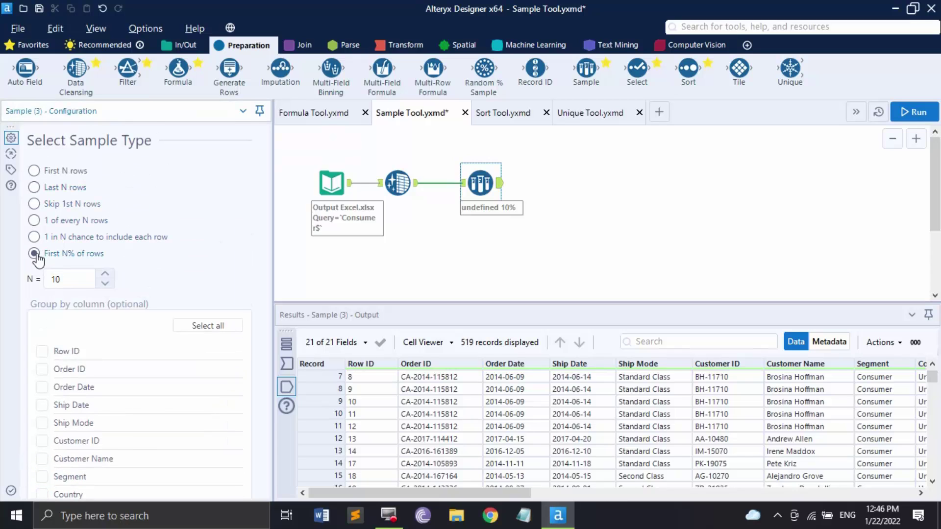
{"action": "left_click", "coordinate": [70, 282]}
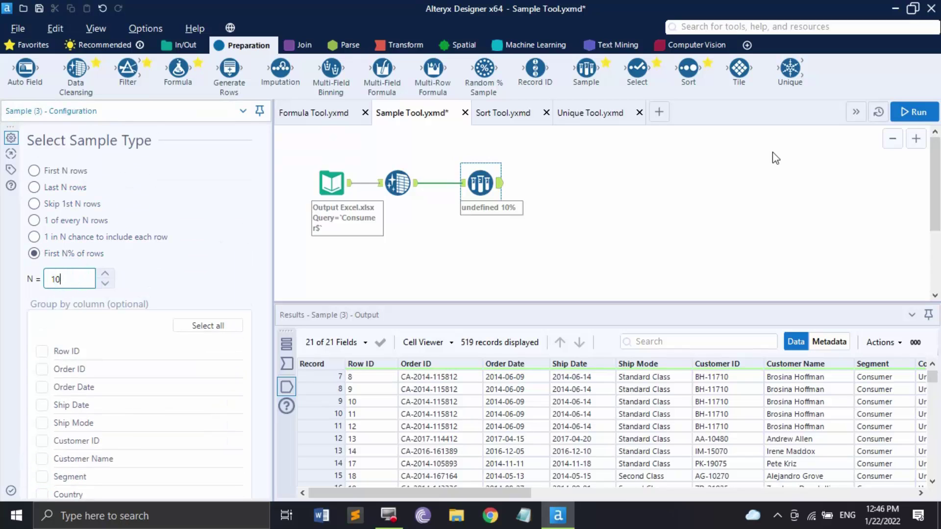
{"action": "left_click", "coordinate": [41, 172]}
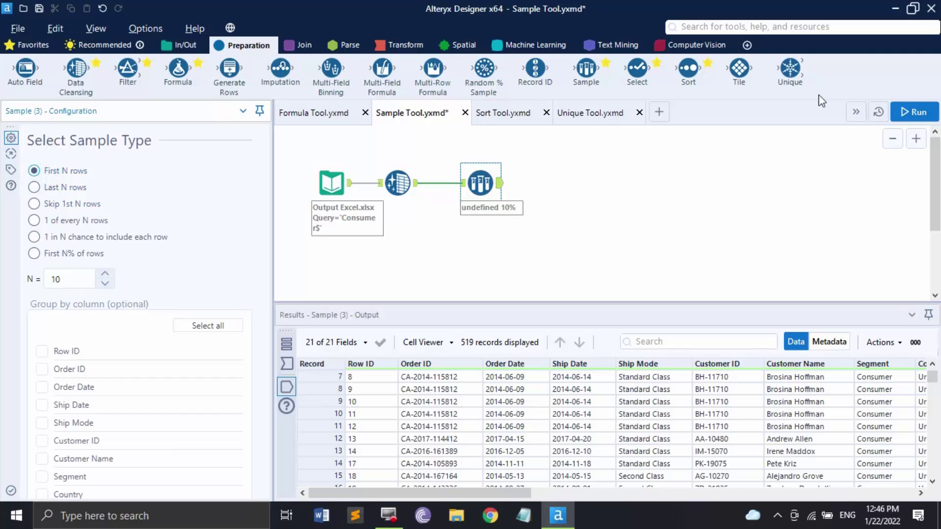
{"action": "left_click", "coordinate": [906, 109]}
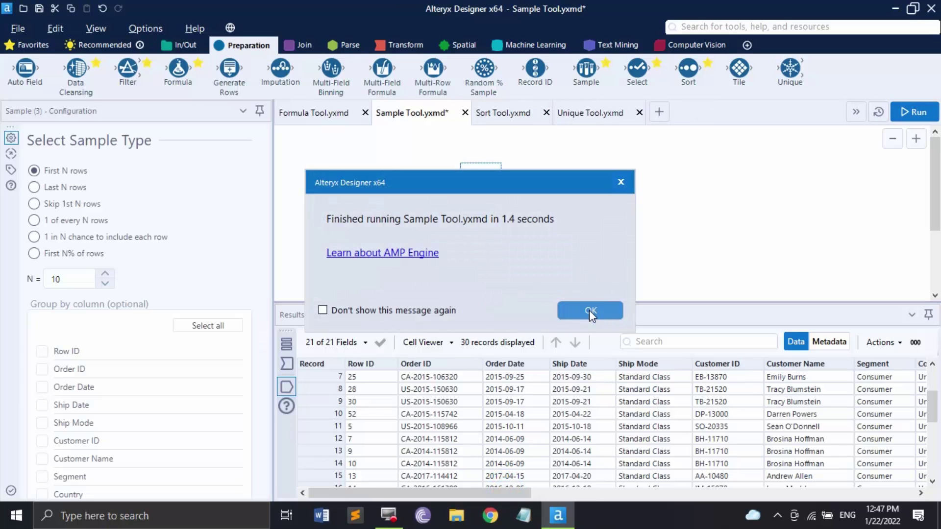
{"action": "left_click", "coordinate": [589, 310]}
Look through the grouped sample's records by Category and switch to the Sort Tool workflow
{"action": "left_click_drag", "start_coordinate": [510, 495], "coordinate": [793, 499]}
{"action": "scroll", "coordinate": [636, 384], "scroll_direction": "down", "scroll_amount": 5}
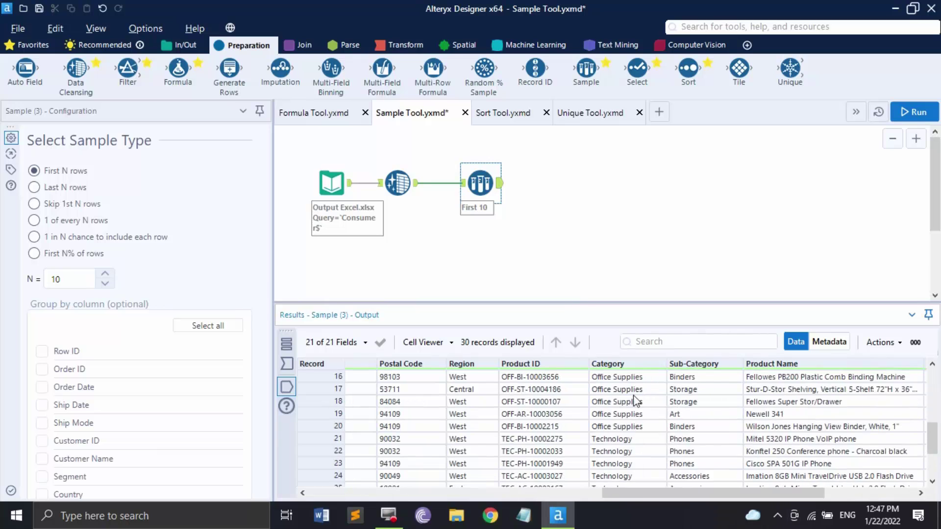
{"action": "scroll", "coordinate": [633, 446], "scroll_direction": "up", "scroll_amount": 7}
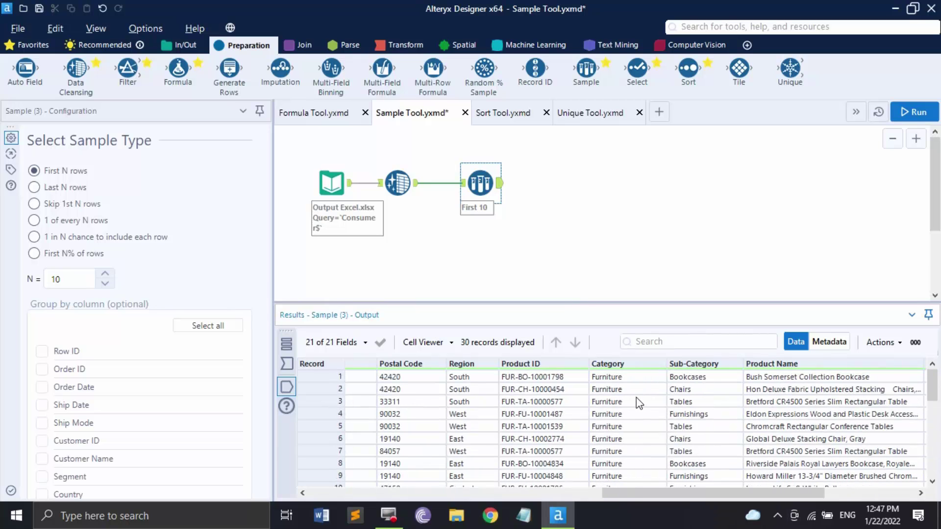
{"action": "scroll", "coordinate": [637, 404], "scroll_direction": "down", "scroll_amount": 7}
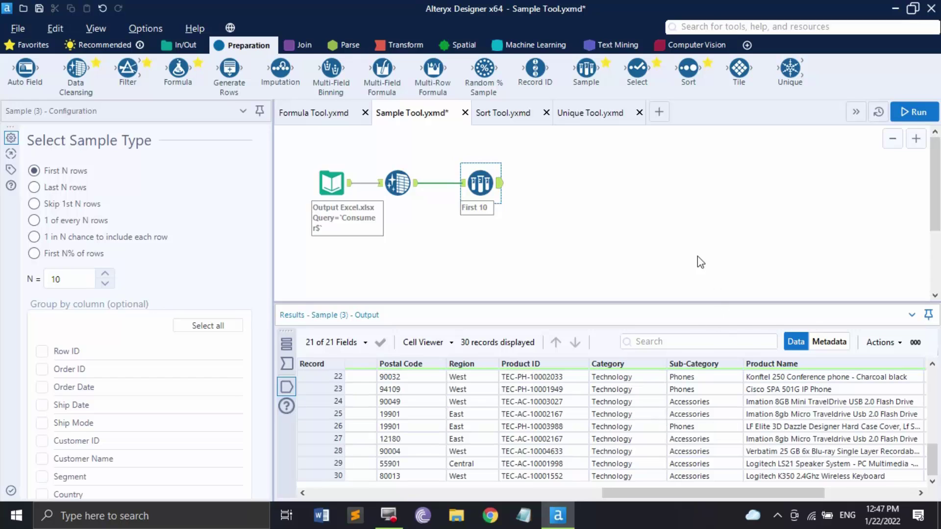
{"action": "left_click", "coordinate": [504, 113]}
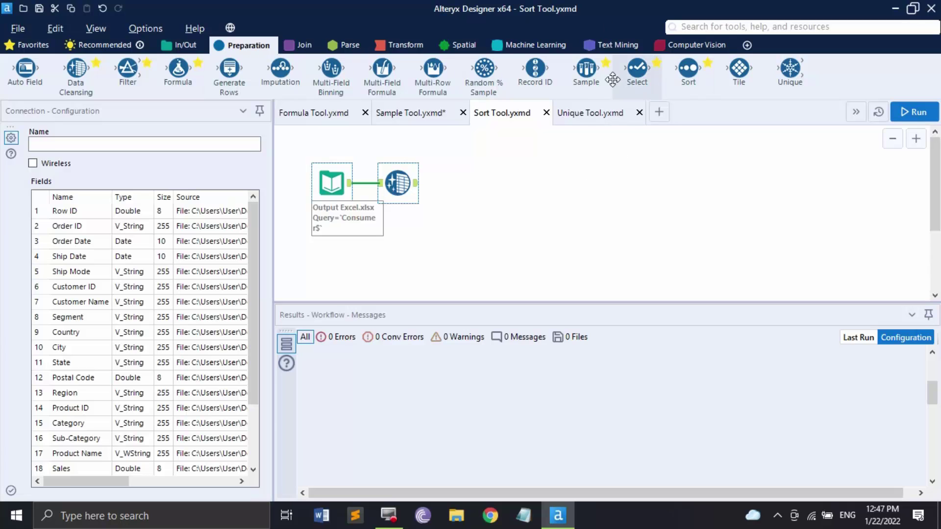
{"action": "left_click_drag", "start_coordinate": [688, 69], "coordinate": [481, 183]}
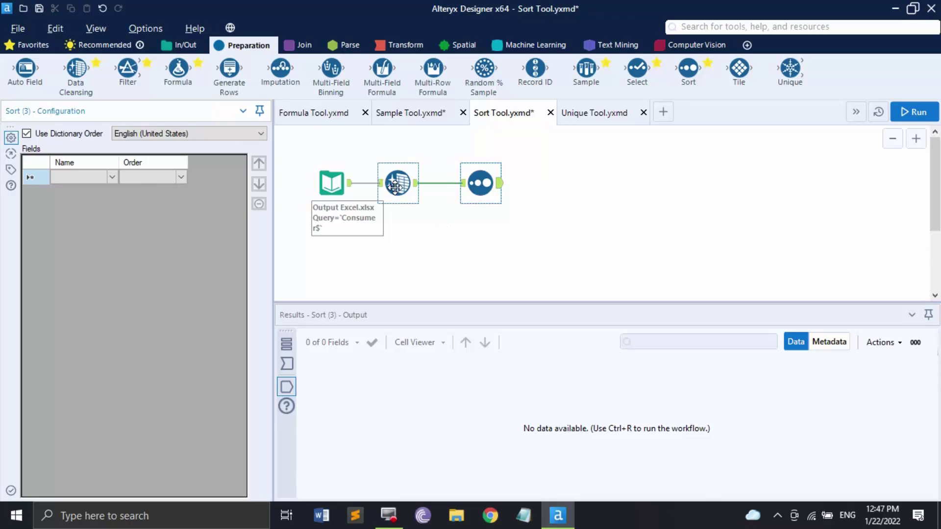
{"action": "left_click", "coordinate": [484, 186]}
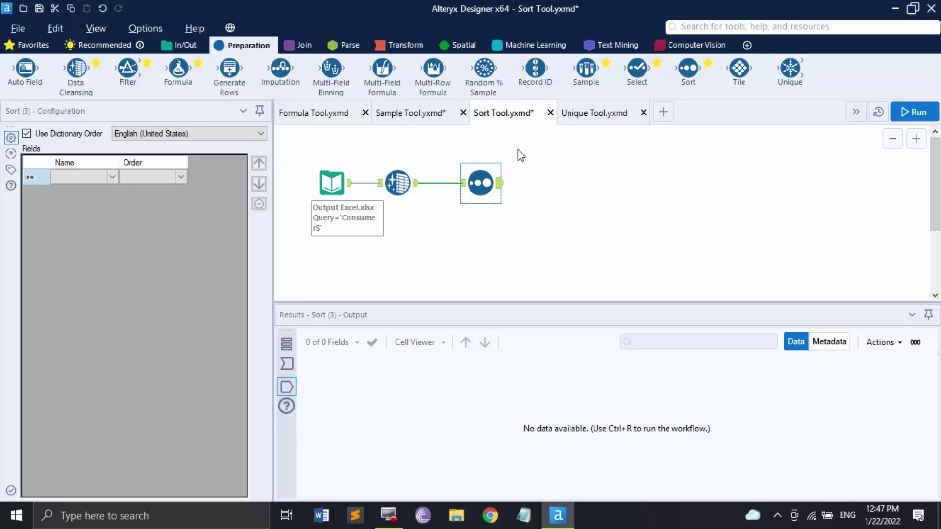
{"action": "left_click", "coordinate": [523, 197]}
{"action": "left_click_drag", "start_coordinate": [433, 142], "coordinate": [515, 226]}
{"action": "key", "text": "Delete"}
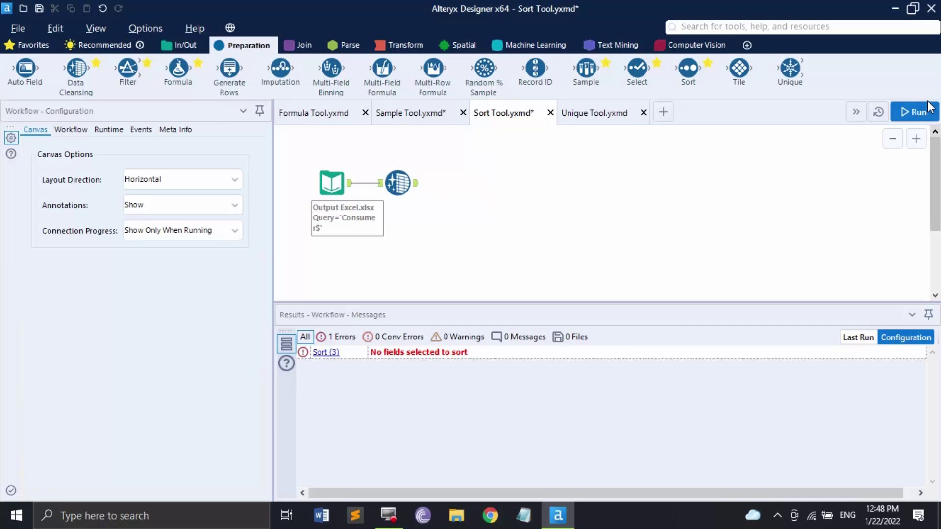
Run the Sort Tool workflow, dismiss the completion message and bring up the Sales column of the Data Cleansing output
{"action": "left_click", "coordinate": [914, 112]}
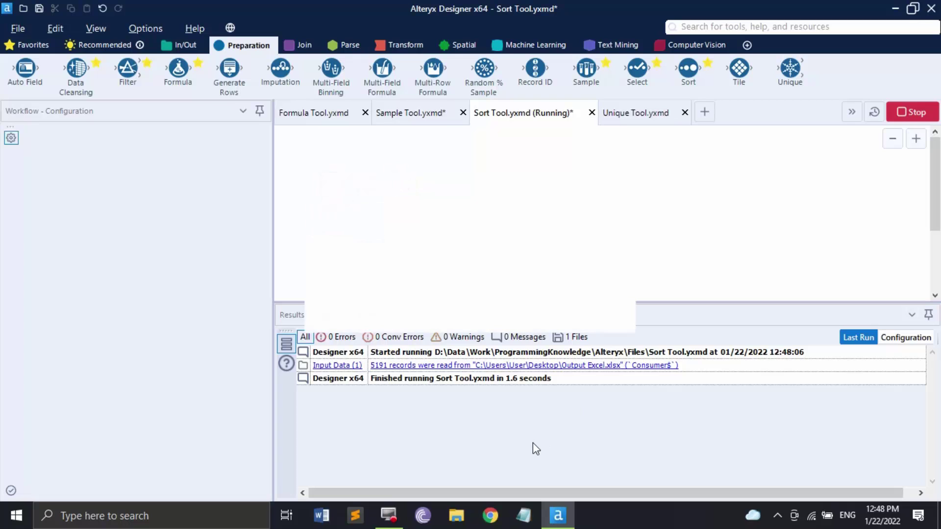
{"action": "left_click", "coordinate": [572, 309]}
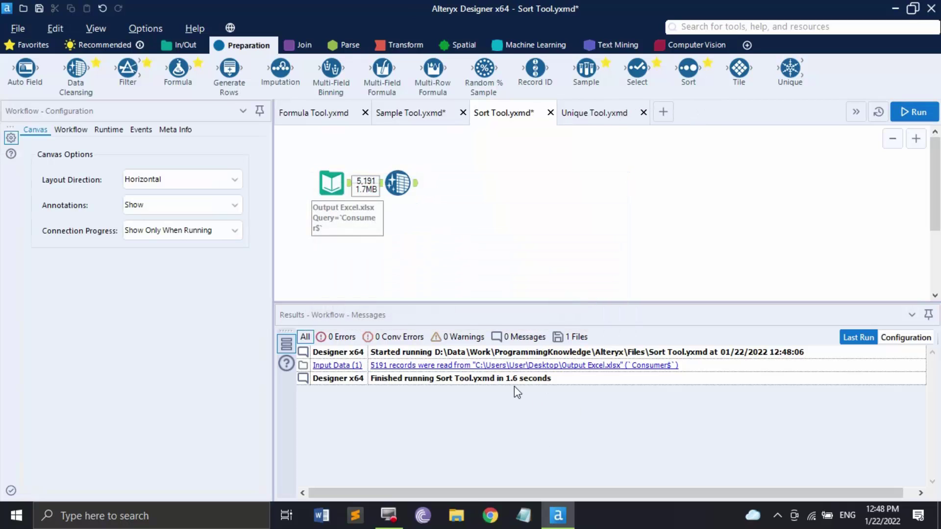
{"action": "left_click", "coordinate": [391, 189]}
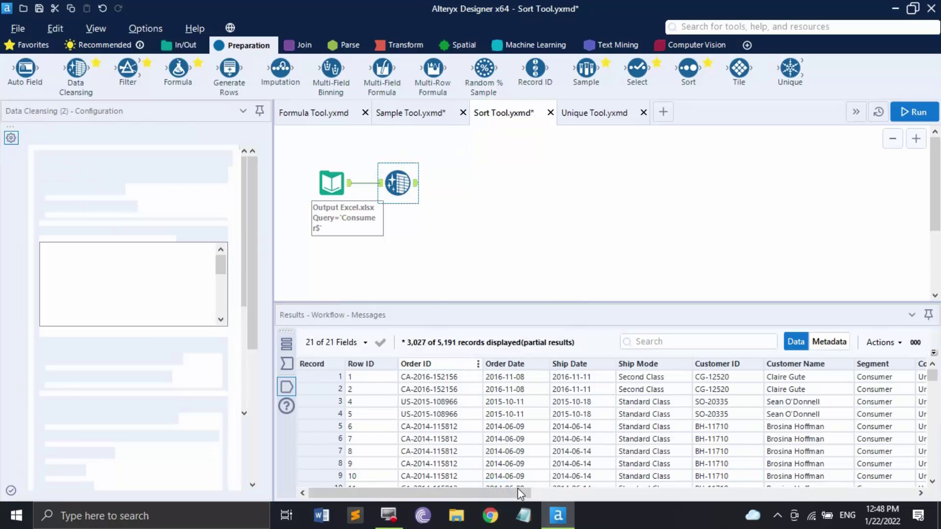
{"action": "left_click_drag", "start_coordinate": [527, 494], "coordinate": [696, 492]}
{"action": "left_click_drag", "start_coordinate": [611, 493], "coordinate": [922, 492]}
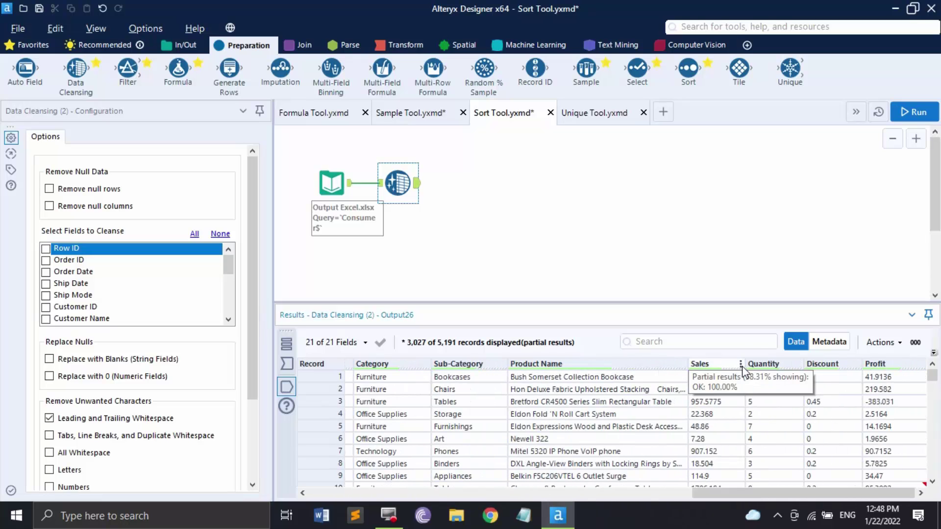
Sort the Sales column ascending from the Data Cleansing results and apply it to the workflow as a Sort tool
{"action": "left_click", "coordinate": [740, 365]}
{"action": "mouse_move", "coordinate": [770, 436]}
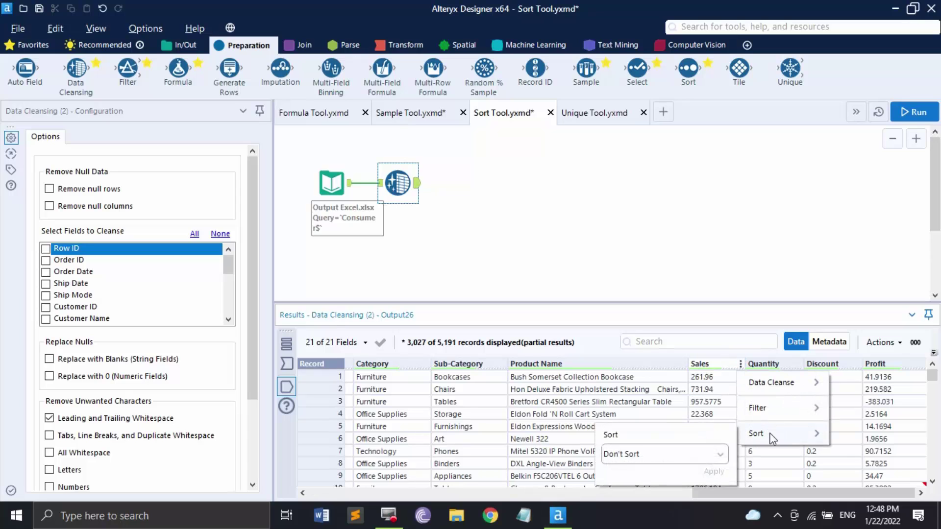
{"action": "left_click", "coordinate": [678, 454]}
{"action": "left_click", "coordinate": [661, 425]}
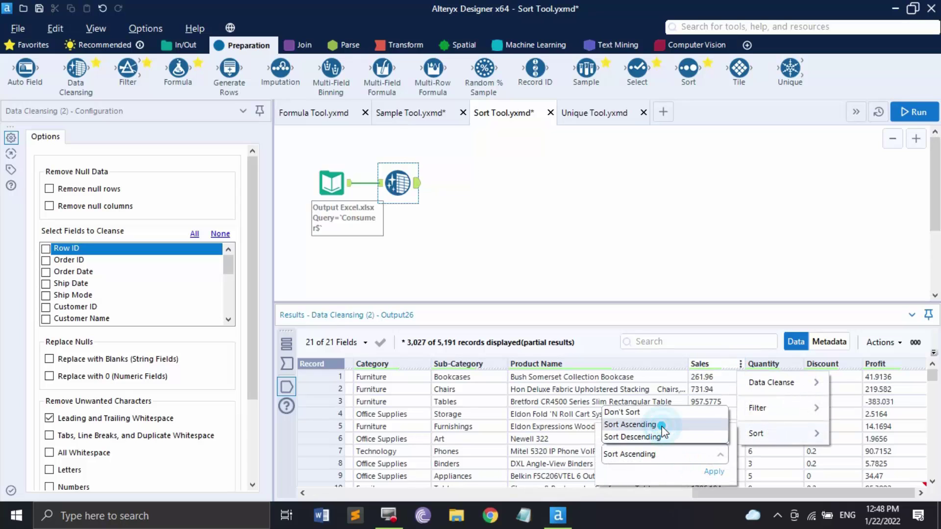
{"action": "left_click", "coordinate": [715, 473]}
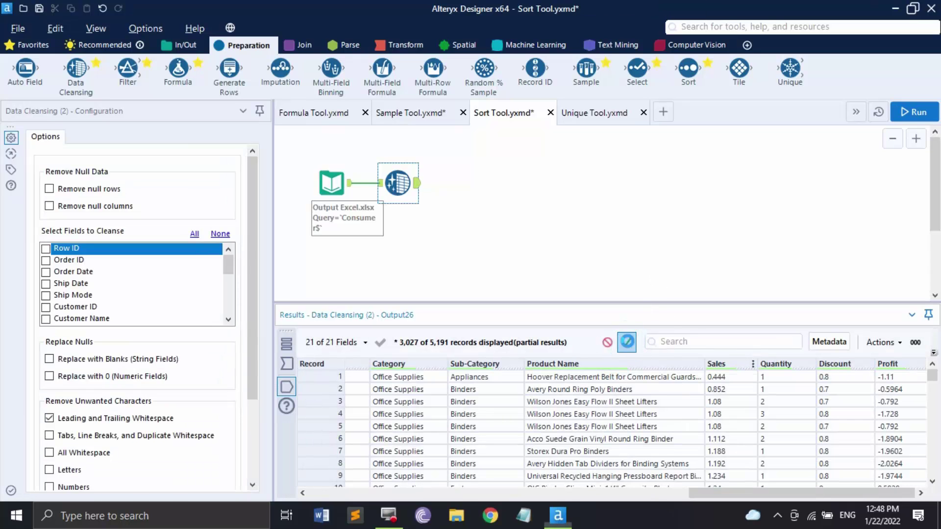
{"action": "left_click", "coordinate": [628, 342]}
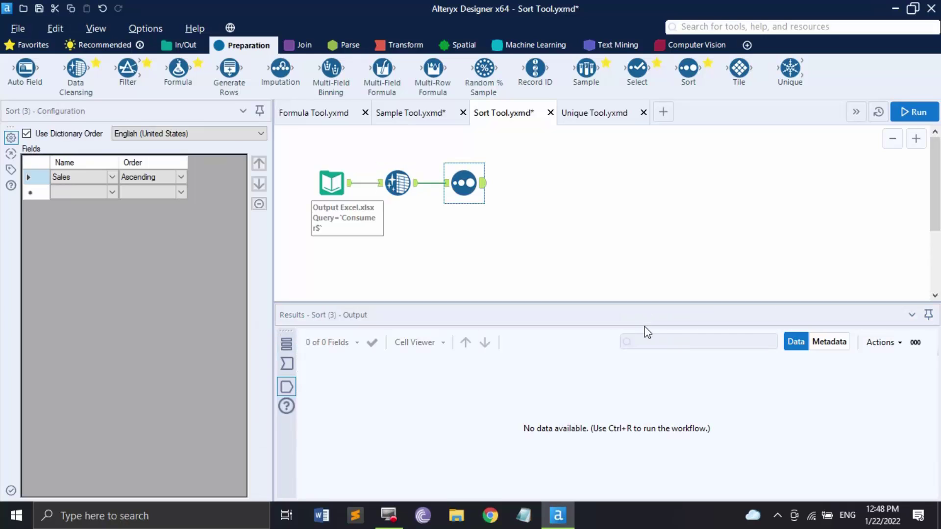
Run the workflow with the Sort tool, dismiss the completion message and check the order of the Sales values
{"action": "left_click", "coordinate": [286, 388]}
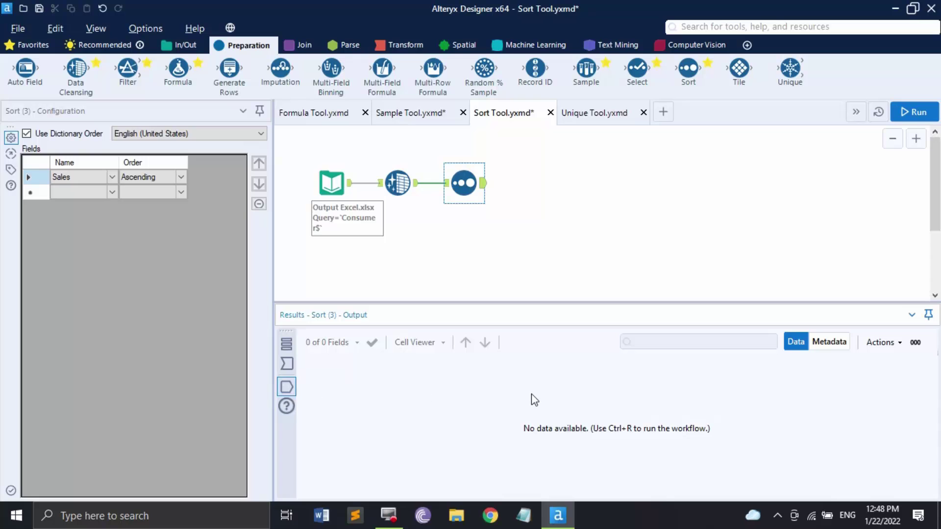
{"action": "left_click", "coordinate": [909, 115]}
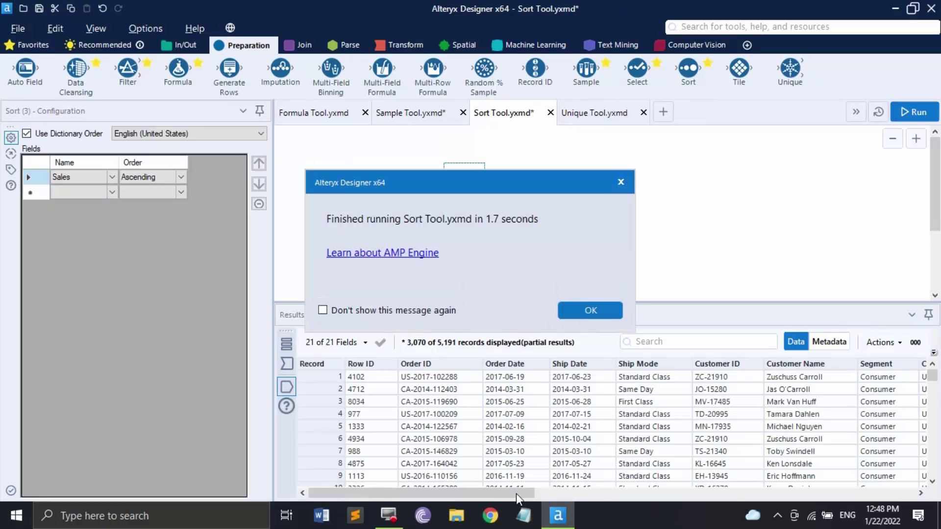
{"action": "left_click", "coordinate": [574, 309]}
{"action": "left_click_drag", "start_coordinate": [520, 493], "coordinate": [900, 493]}
{"action": "scroll", "coordinate": [740, 392], "scroll_direction": "down", "scroll_amount": 4}
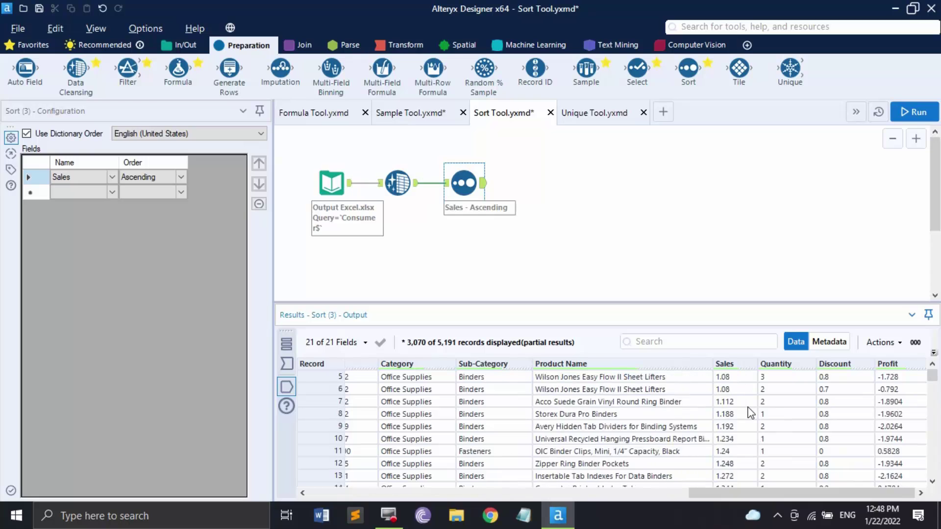
{"action": "scroll", "coordinate": [750, 412], "scroll_direction": "up", "scroll_amount": 4}
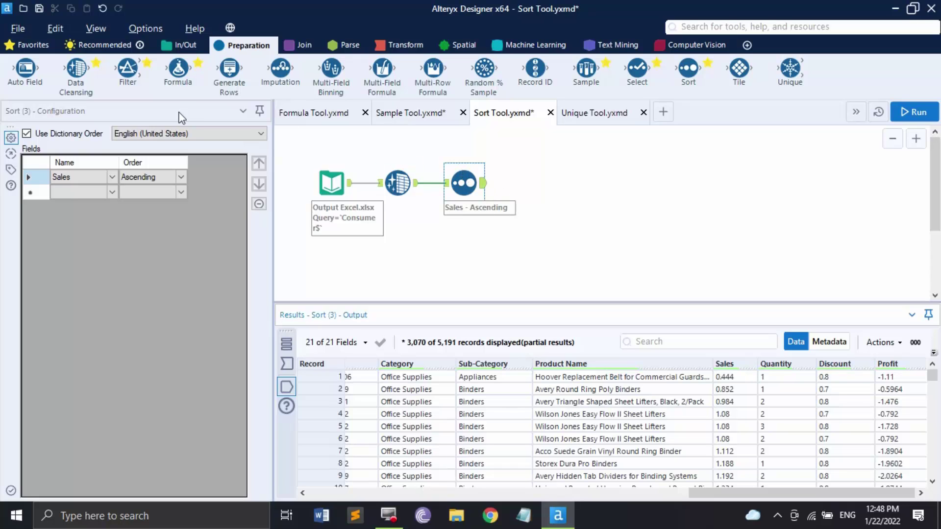
{"action": "left_click", "coordinate": [149, 190]}
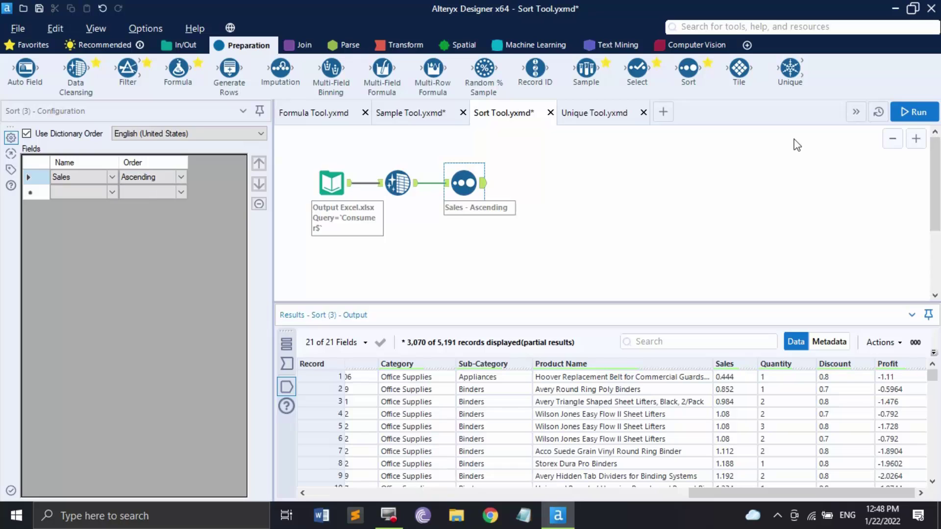